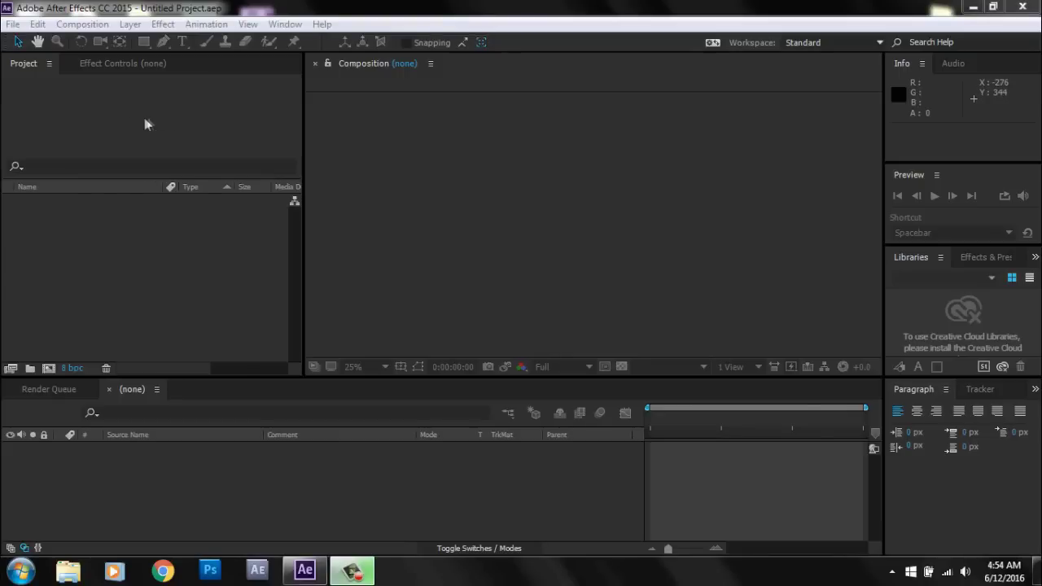
Create a new 1280×720 HDV/HDTV 720 composition, Comp 1.
left_click(84, 24)
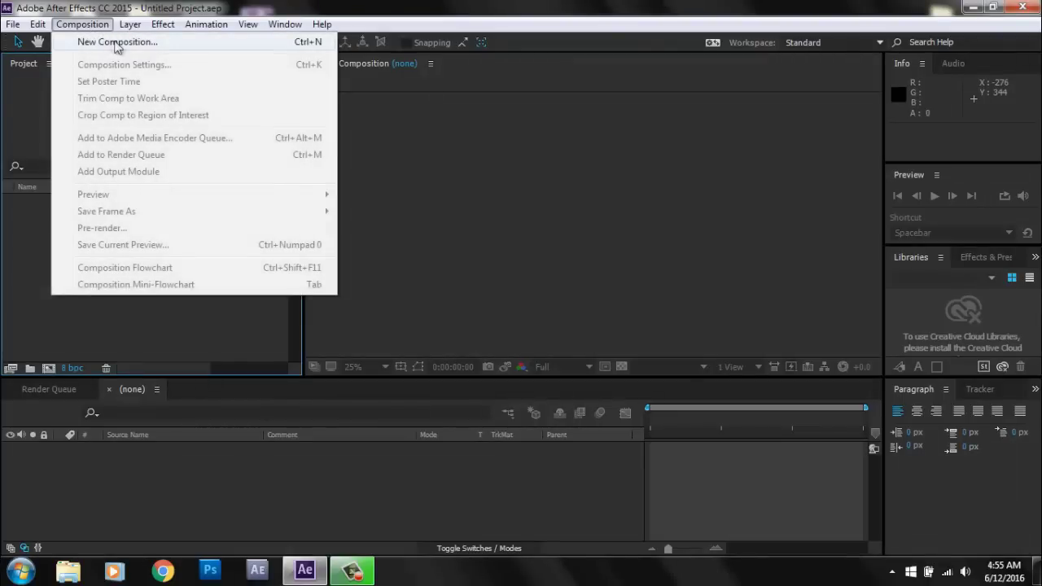
left_click(115, 41)
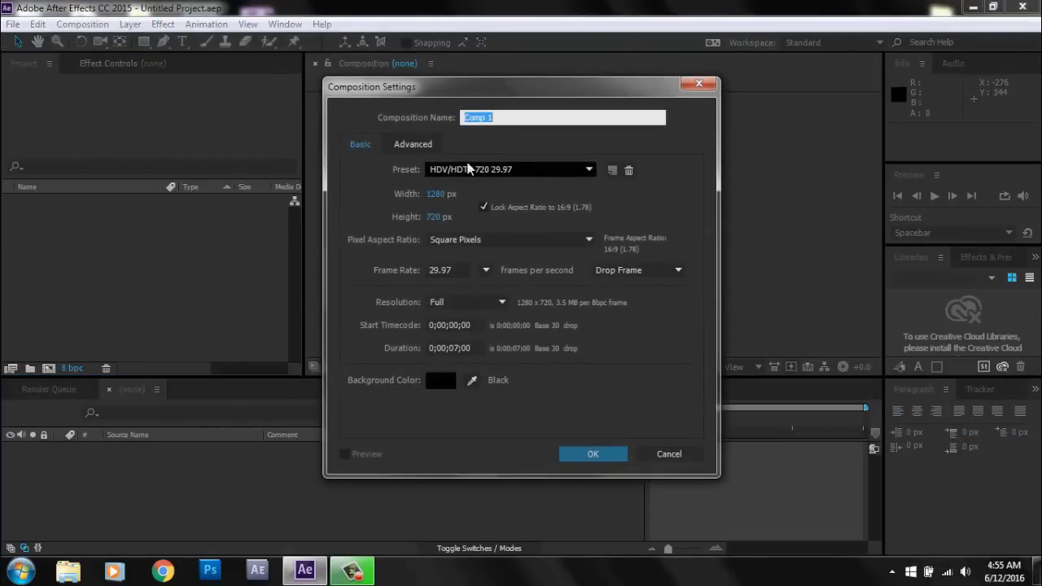
left_click(605, 455)
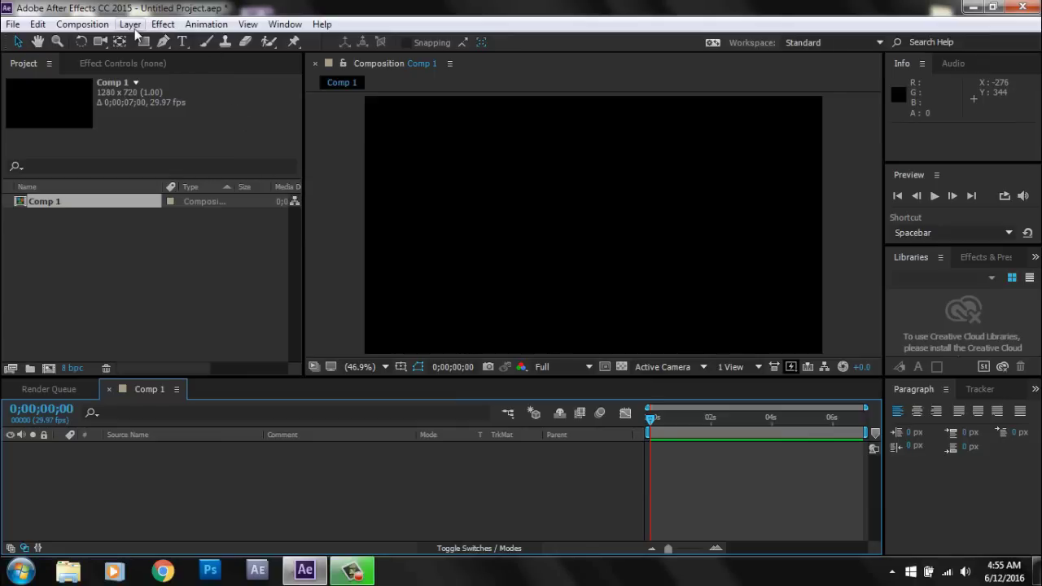
Add a full-frame Cyan Solid 1 layer to Comp 1.
left_click(133, 24)
mouse_move(407, 18)
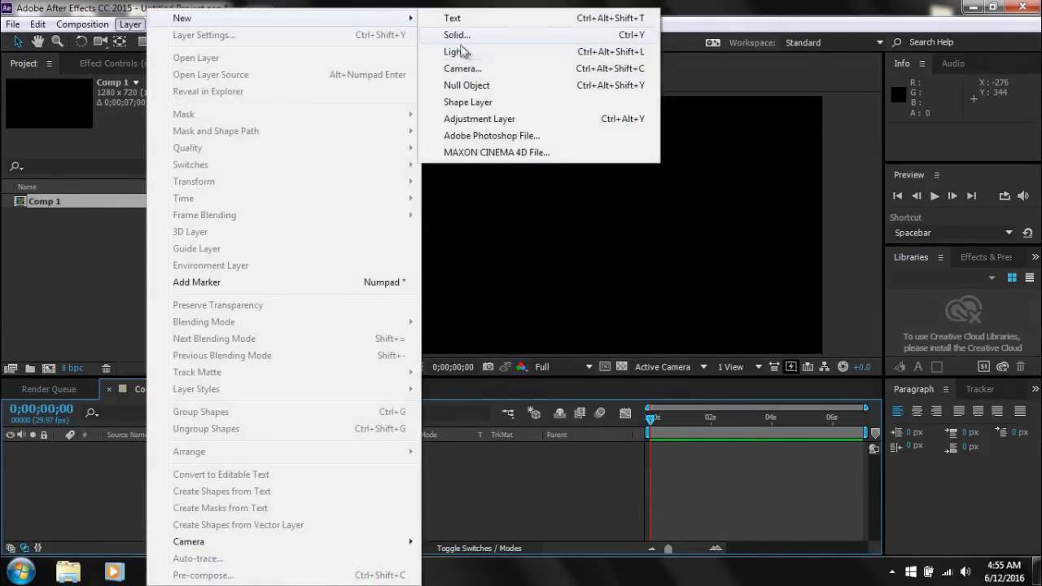
left_click(468, 36)
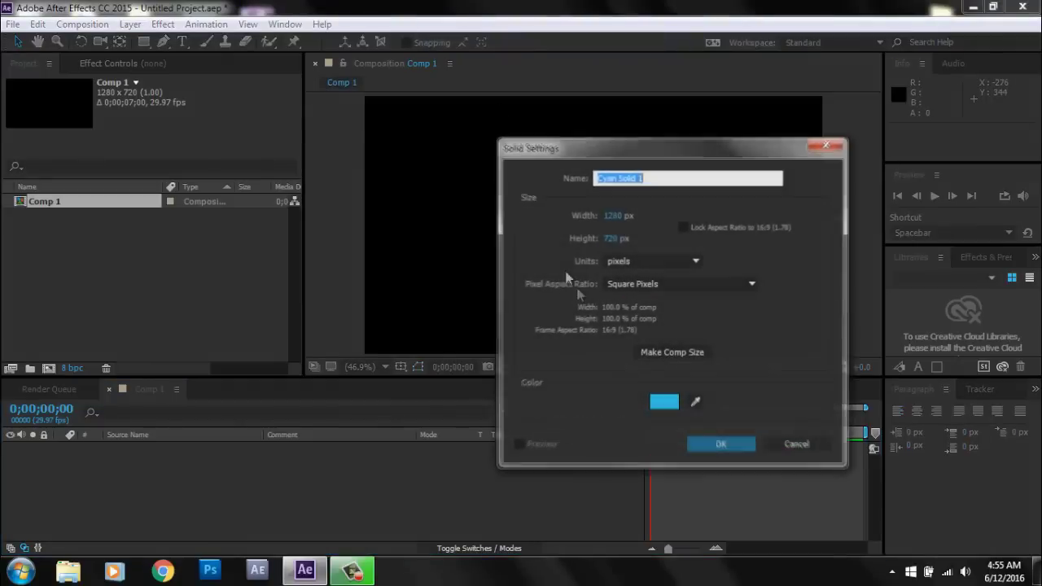
left_click(724, 455)
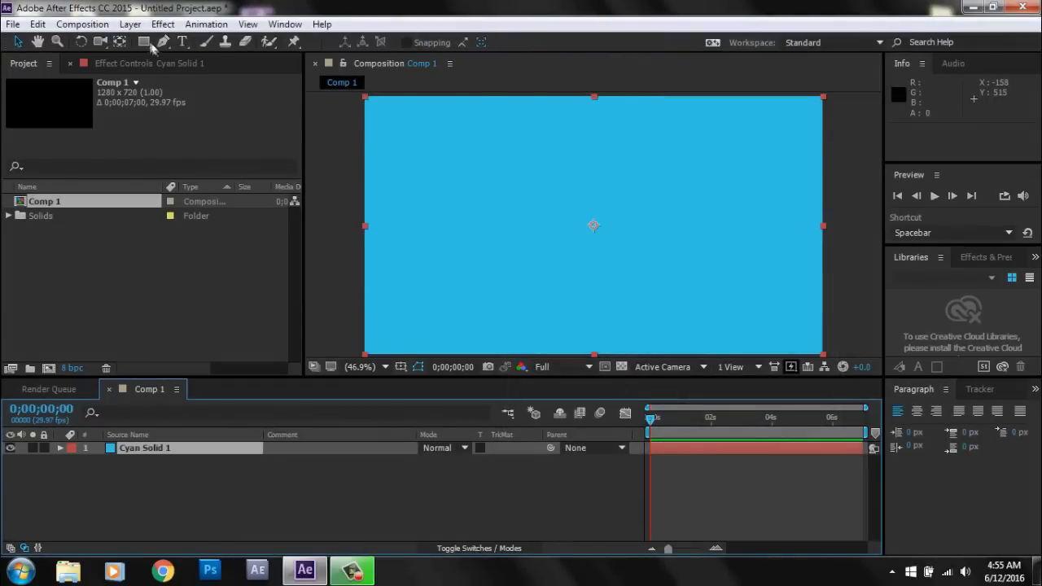
left_click(130, 23)
Add Shape Layer 1 above the solid and give it an ellipse path.
mouse_move(411, 25)
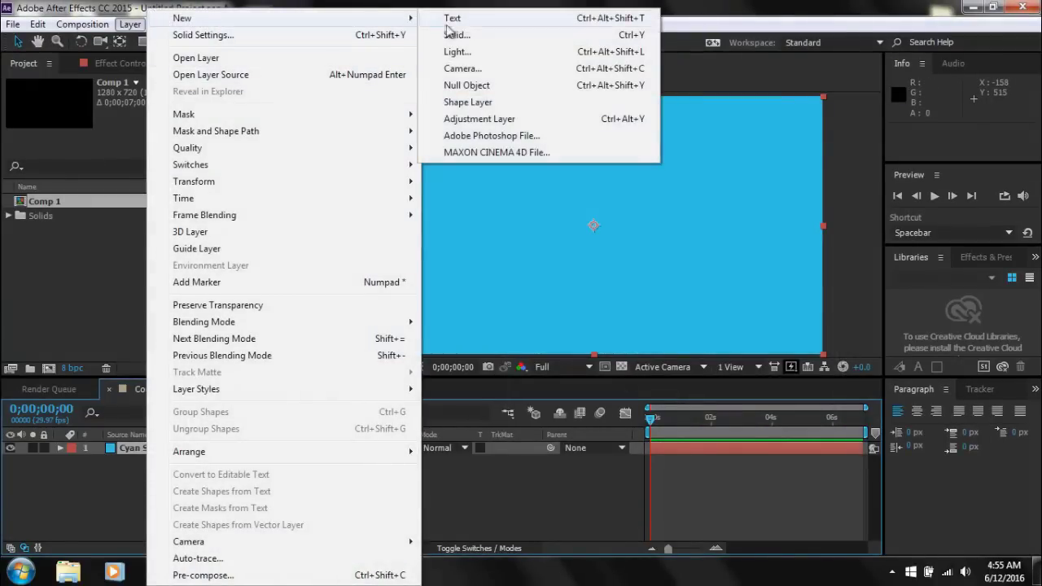
left_click(504, 110)
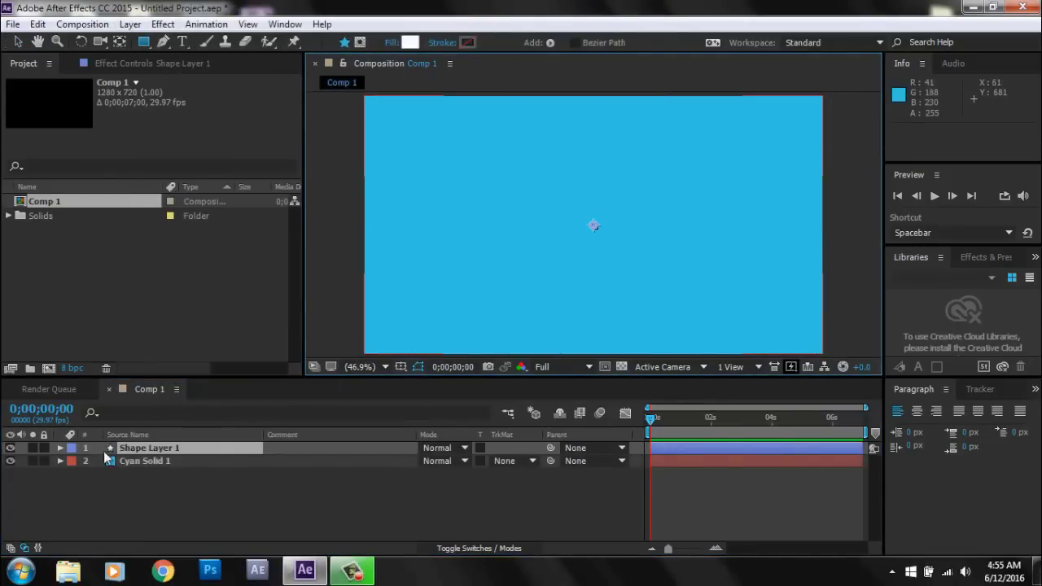
left_click(60, 448)
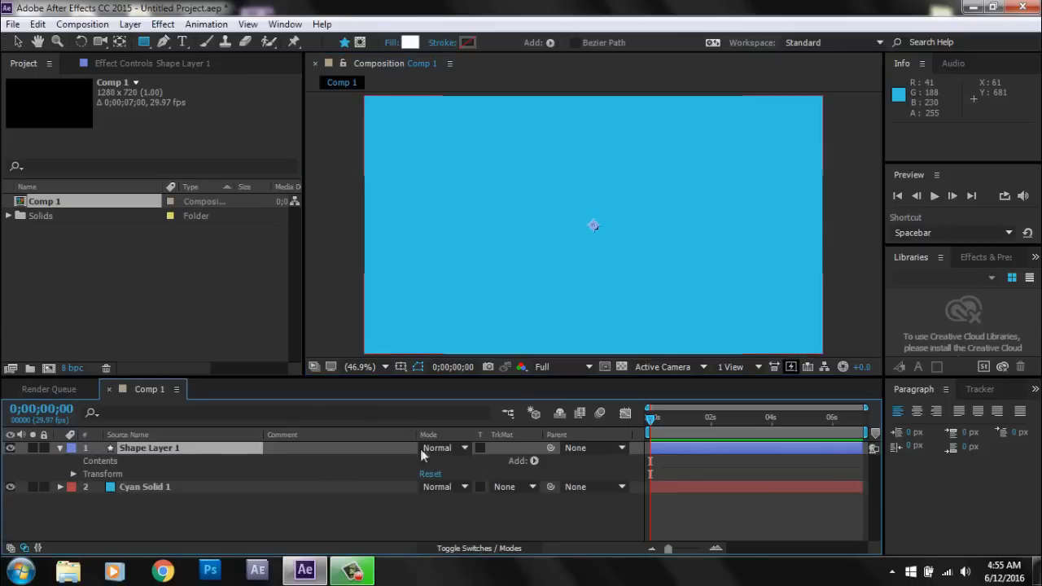
left_click(534, 461)
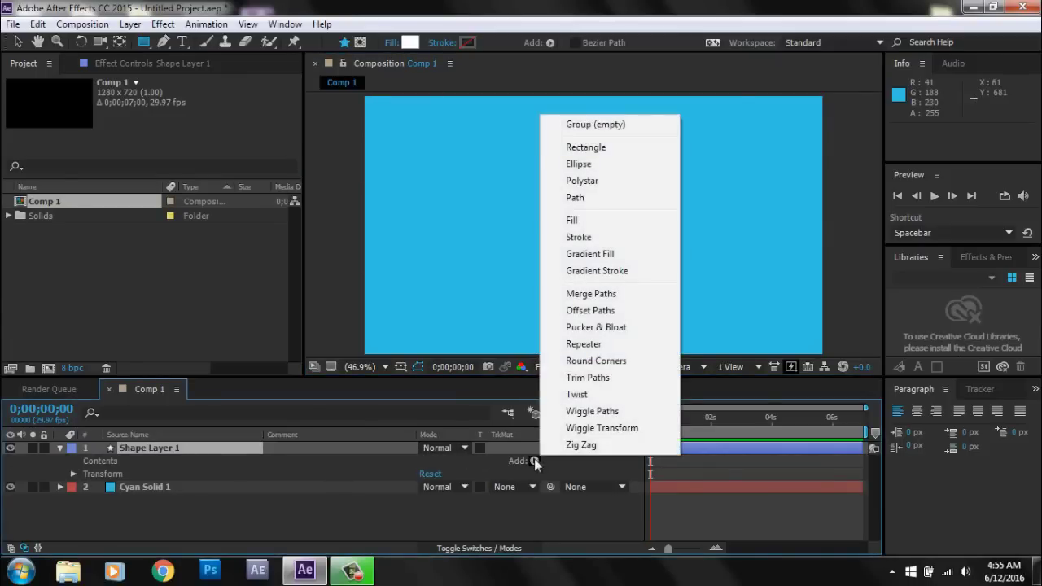
left_click(598, 166)
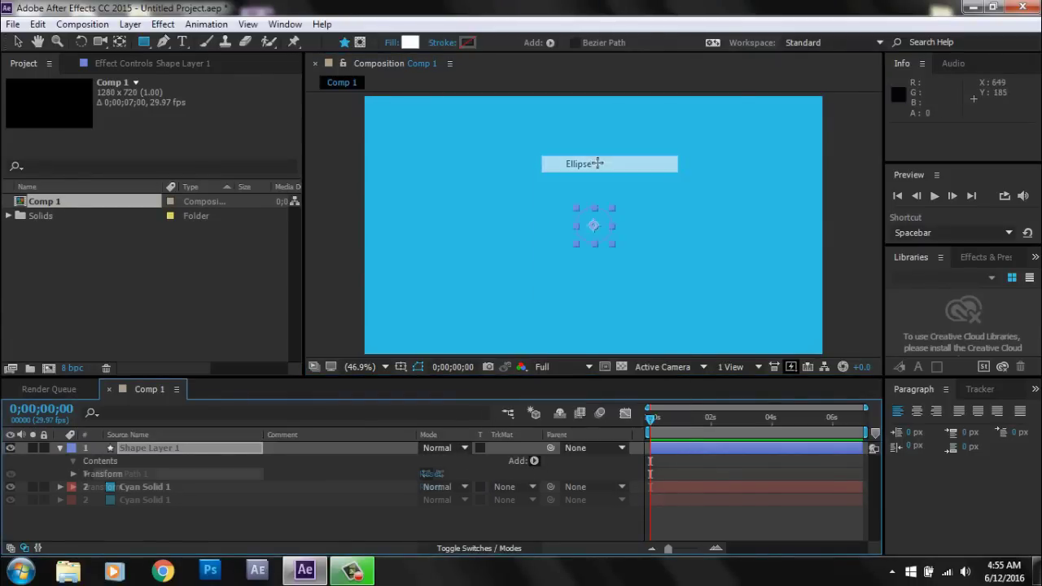
Give the ellipse a fill and set its colour to white FFFFFF.
left_click(535, 460)
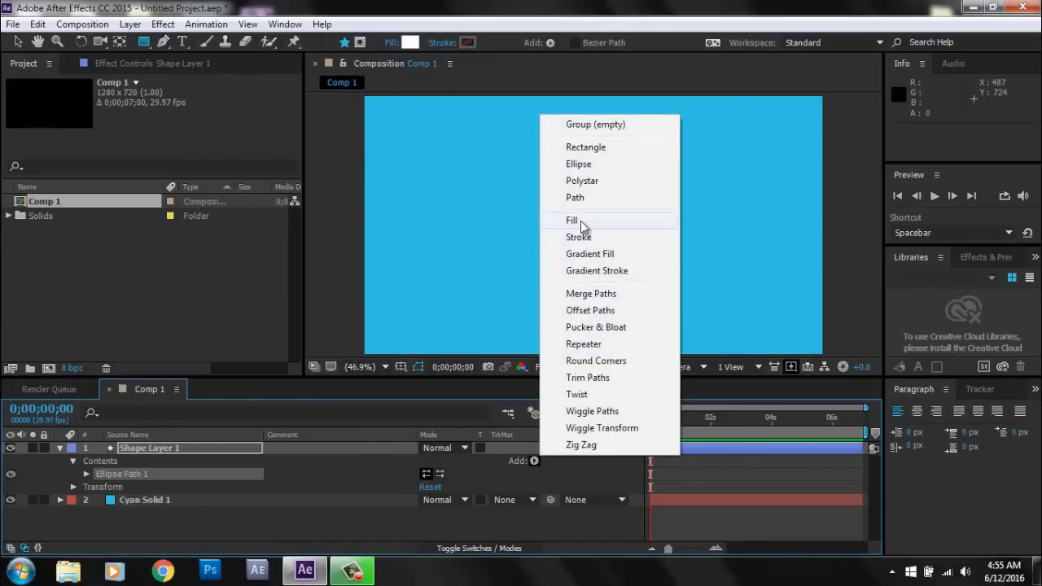
left_click(572, 221)
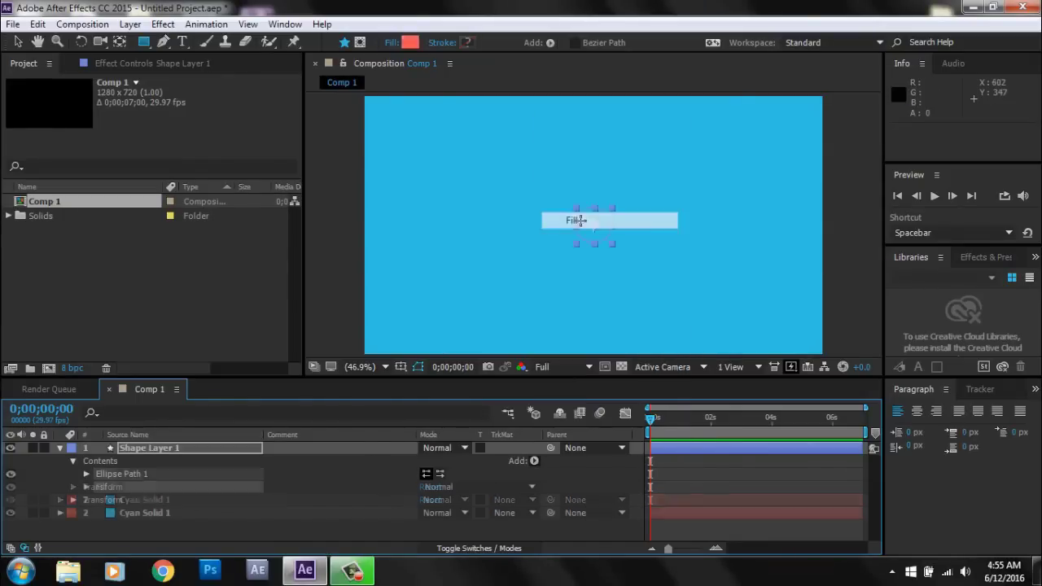
left_click(410, 48)
left_click_drag(98, 210, 2, 138)
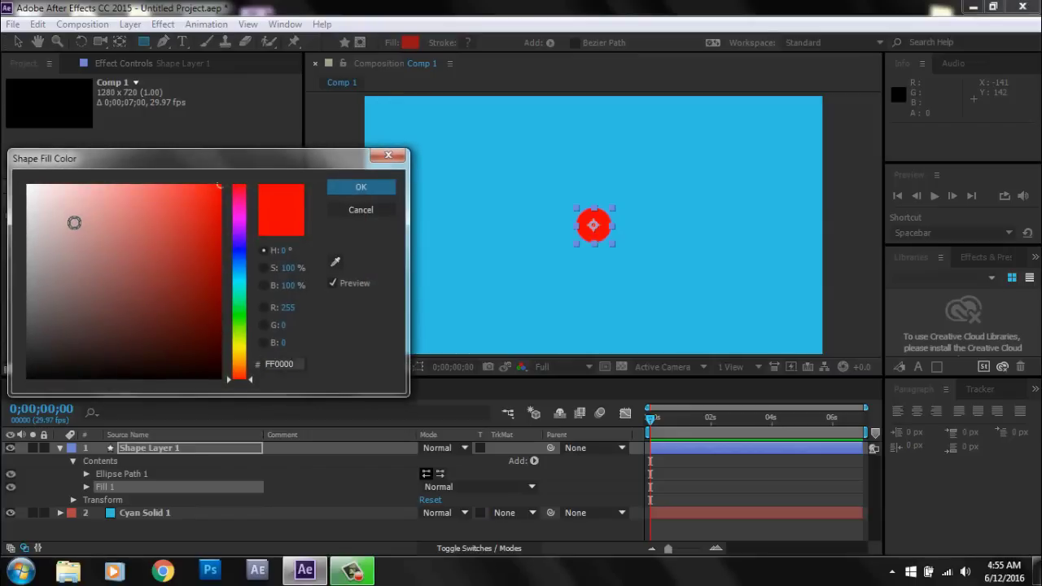
left_click(352, 186)
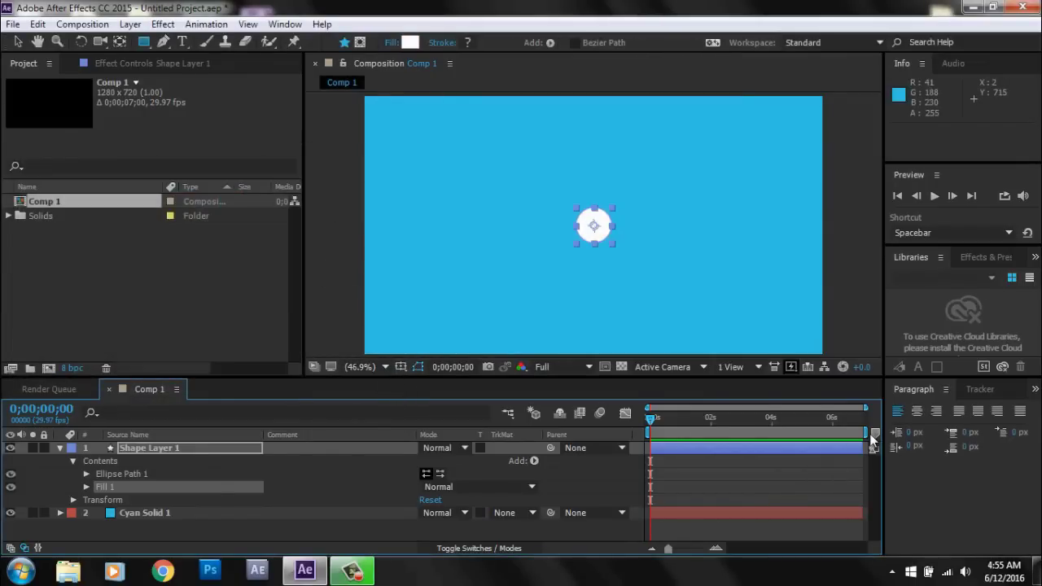
End the work area at 0;00;01;29, zooming the timeline in to place it precisely.
left_click_drag(864, 432, 685, 432)
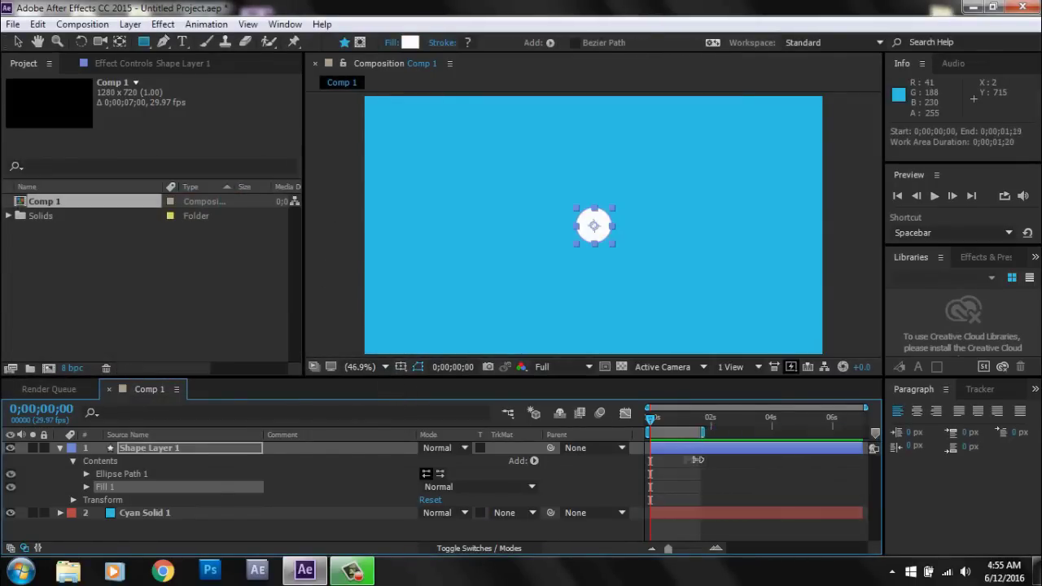
left_click_drag(670, 547, 698, 549)
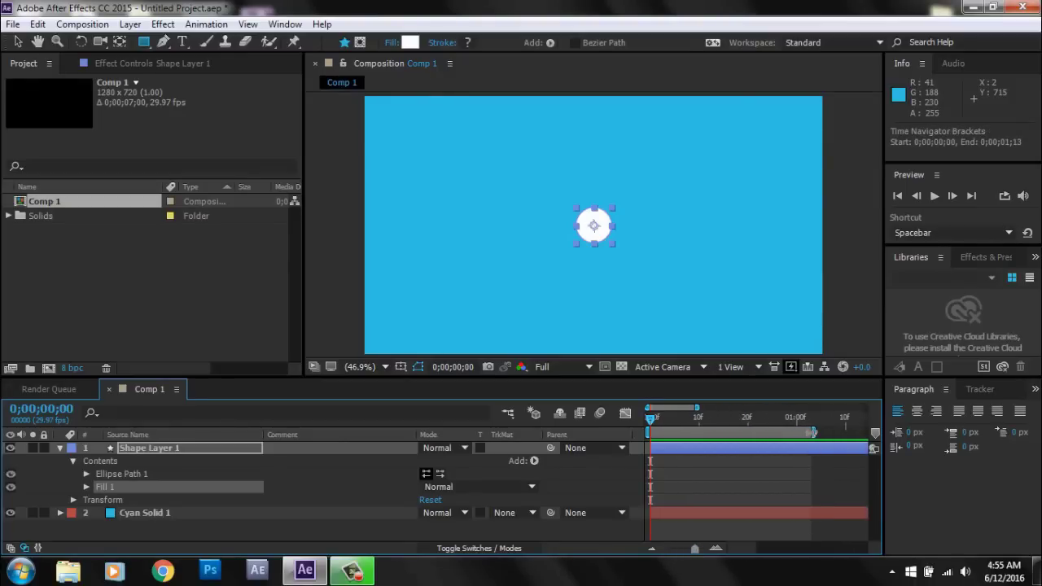
left_click_drag(812, 432, 797, 434)
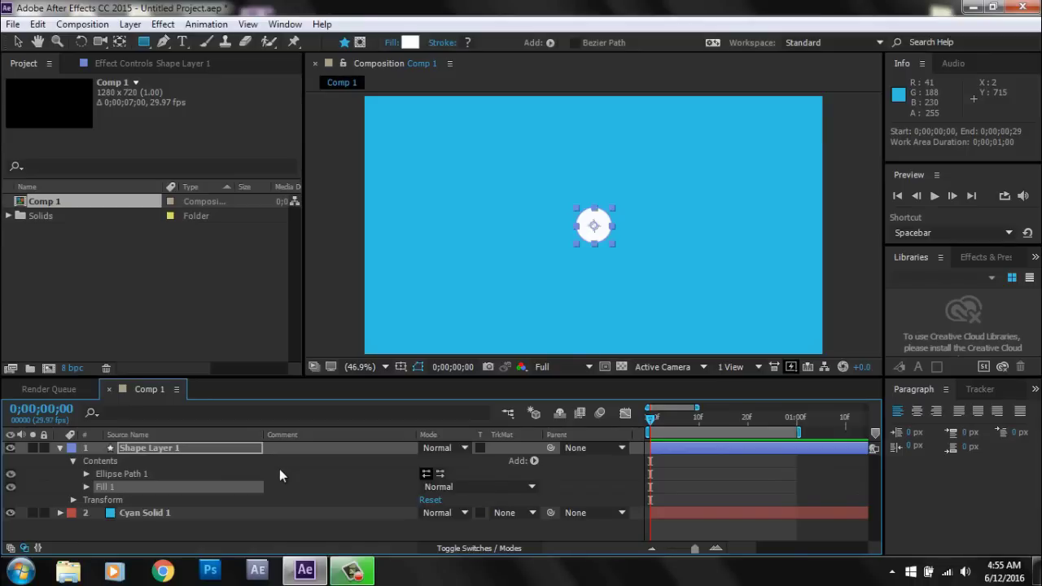
Keyframe the ellipse Position from 0,0 at frame 0 to 0,-155 at frame 20.
left_click(102, 474)
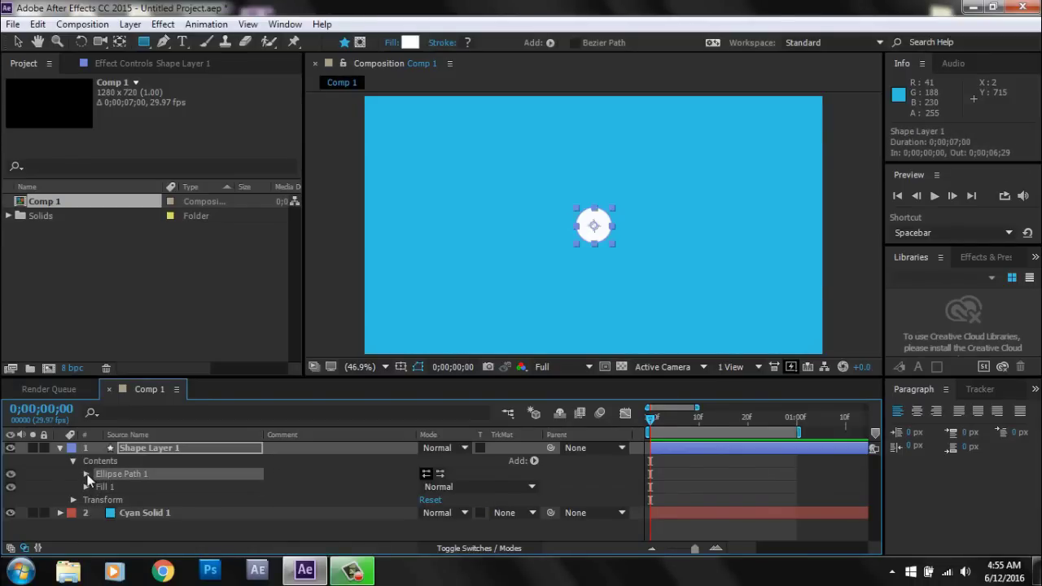
left_click(86, 475)
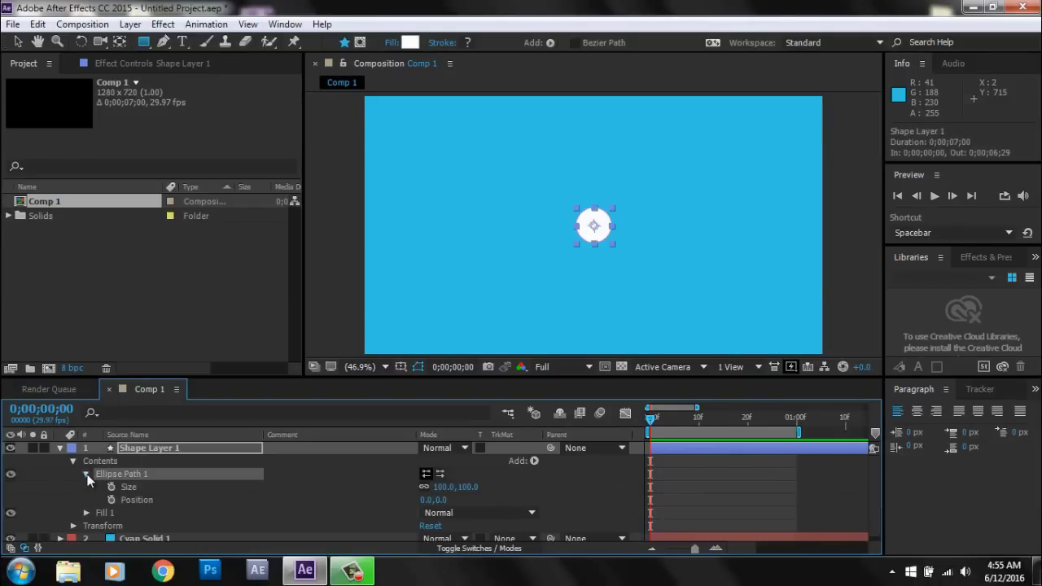
left_click(162, 500)
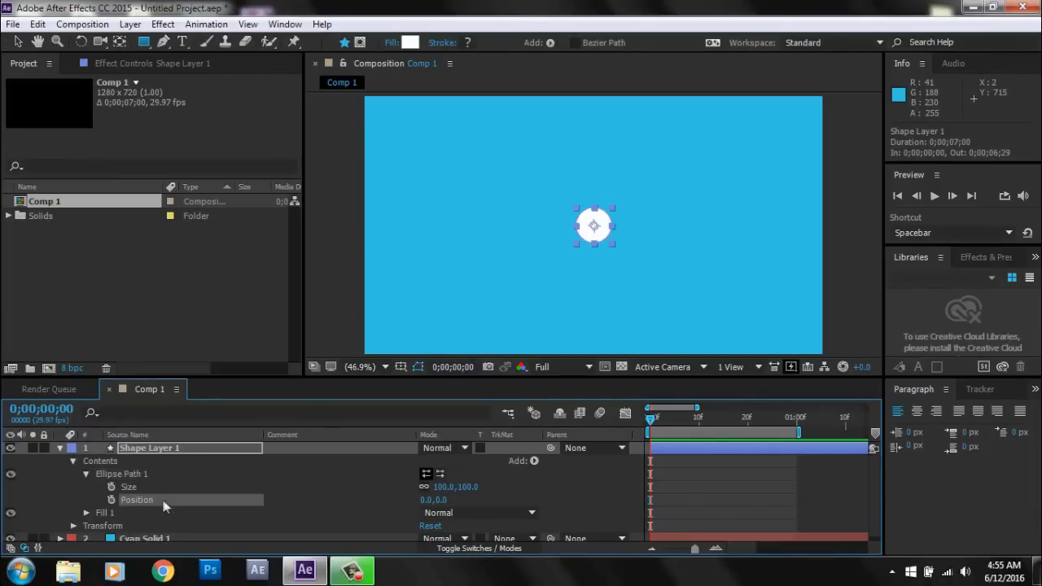
left_click(111, 502)
left_click_drag(653, 418, 746, 424)
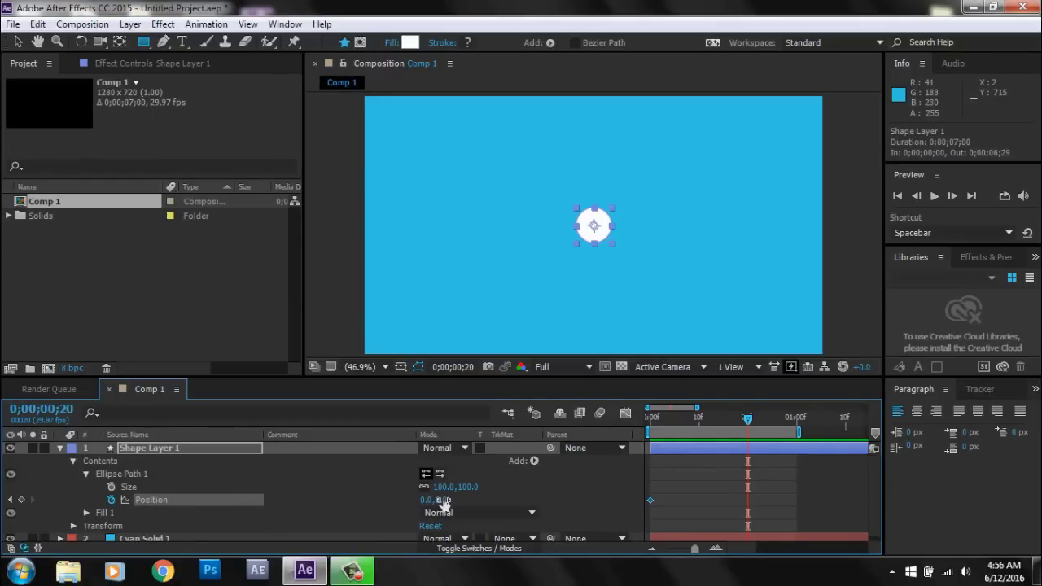
mouse_move(442, 500)
left_mouse_down()
mouse_move(346, 517)
mouse_move(476, 443)
left_mouse_up()
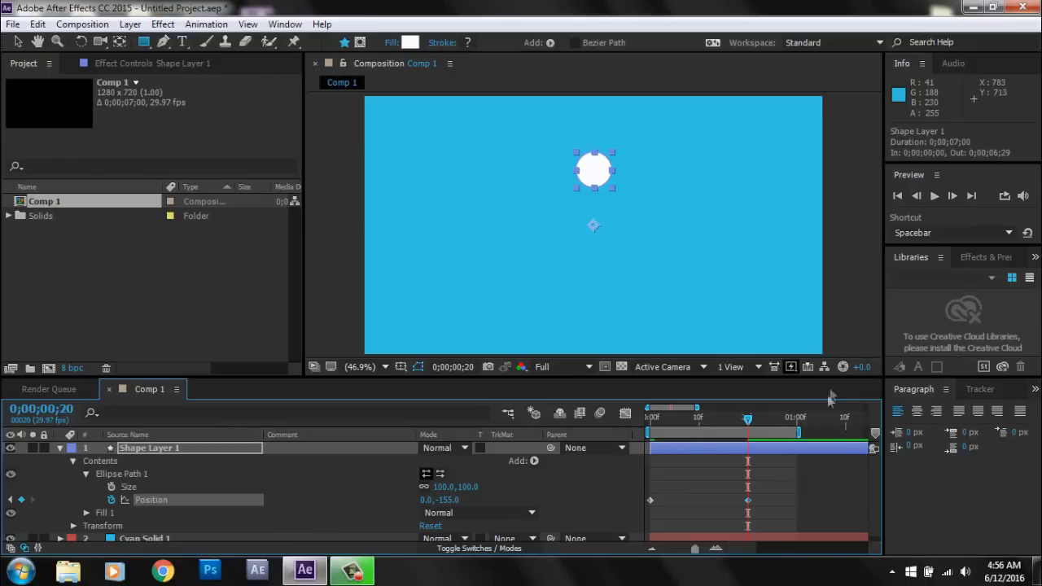
Preview the rising circle animation.
left_click(897, 197)
left_click(933, 197)
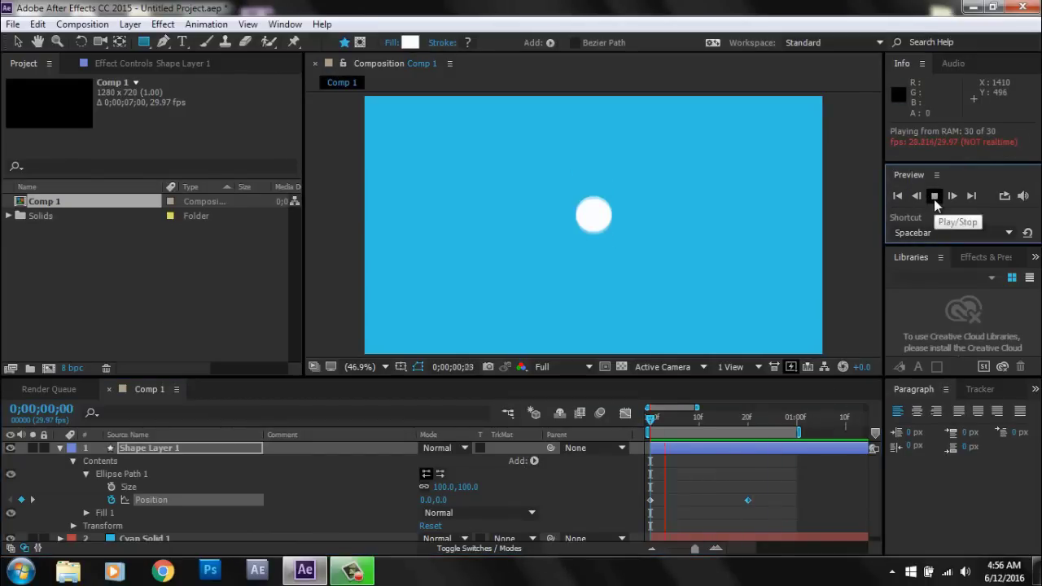
left_click(934, 200)
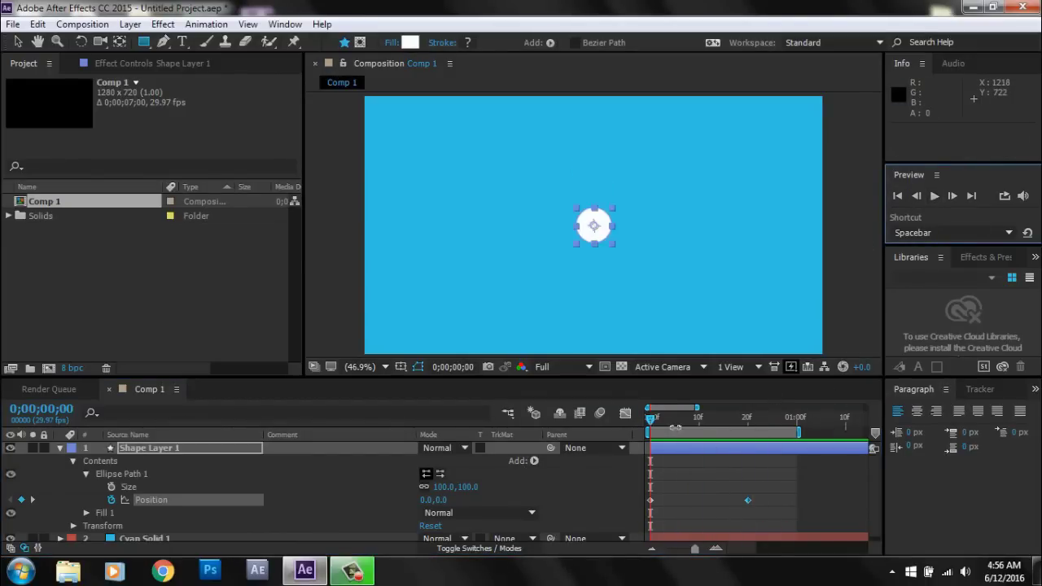
Keyframe the ellipse Size at 100,100 on frame 10 and 0,0 on frame 0.
left_click_drag(651, 421, 699, 424)
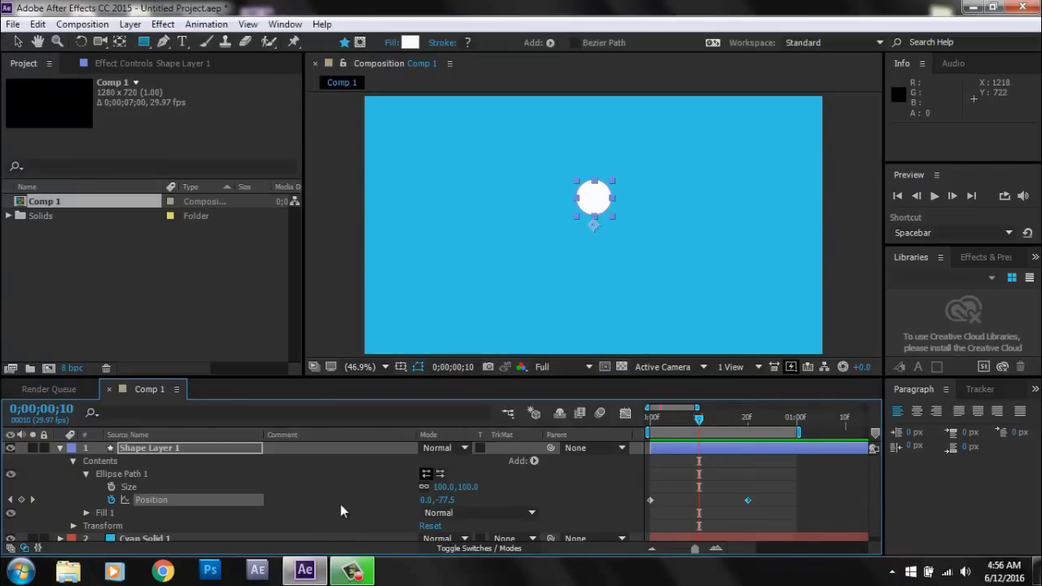
left_click(142, 485)
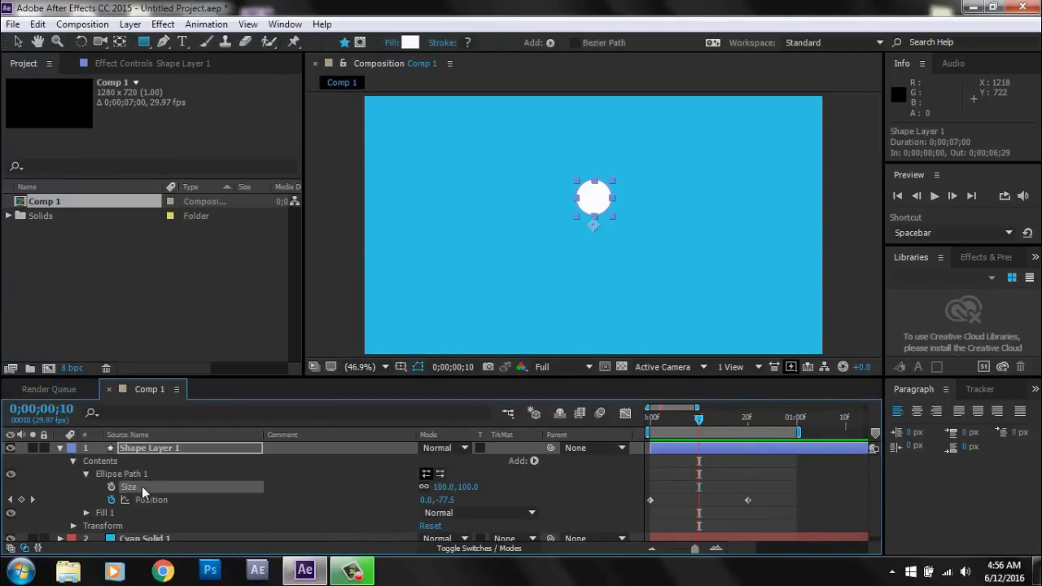
left_click(111, 486)
left_click_drag(696, 423, 637, 429)
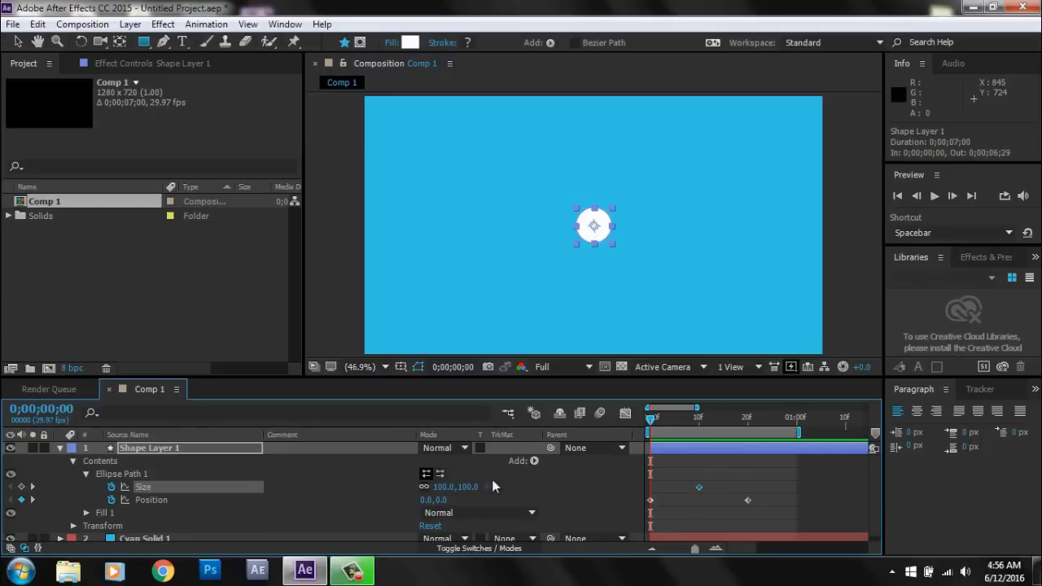
left_click(462, 487)
type("0")
key("Return")
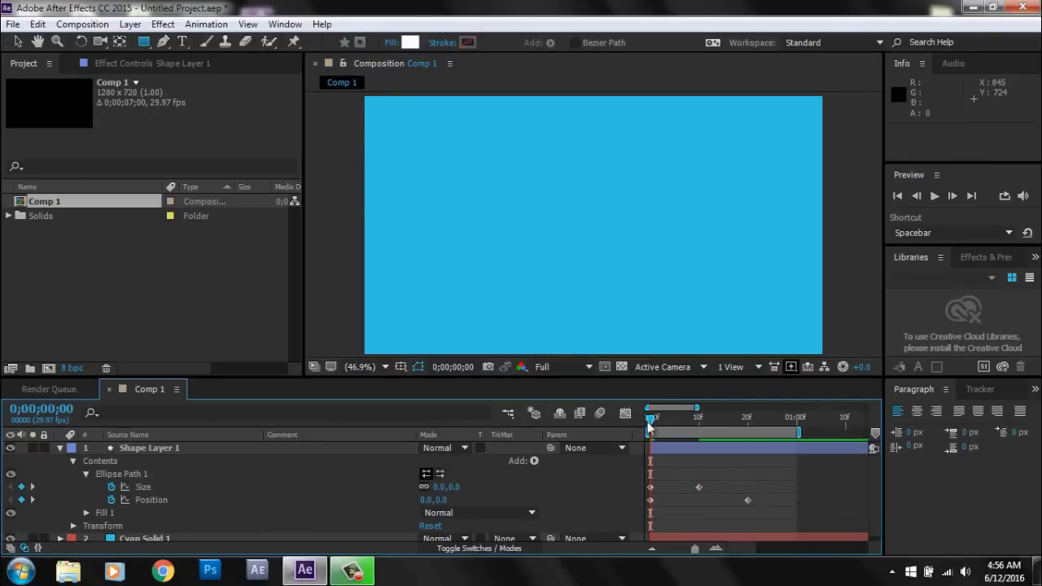
left_click(898, 196)
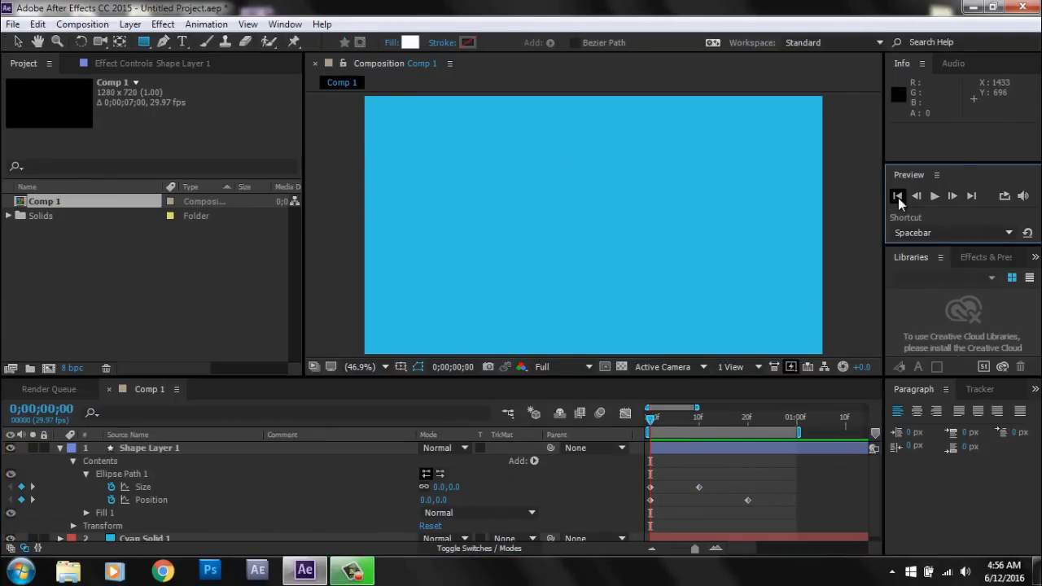
left_click(934, 196)
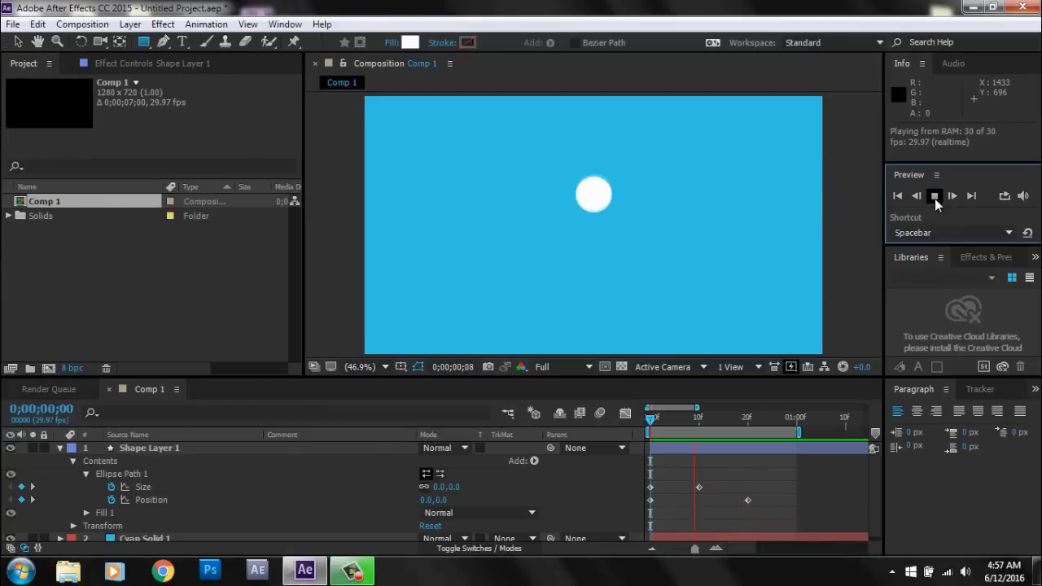
left_click(935, 202)
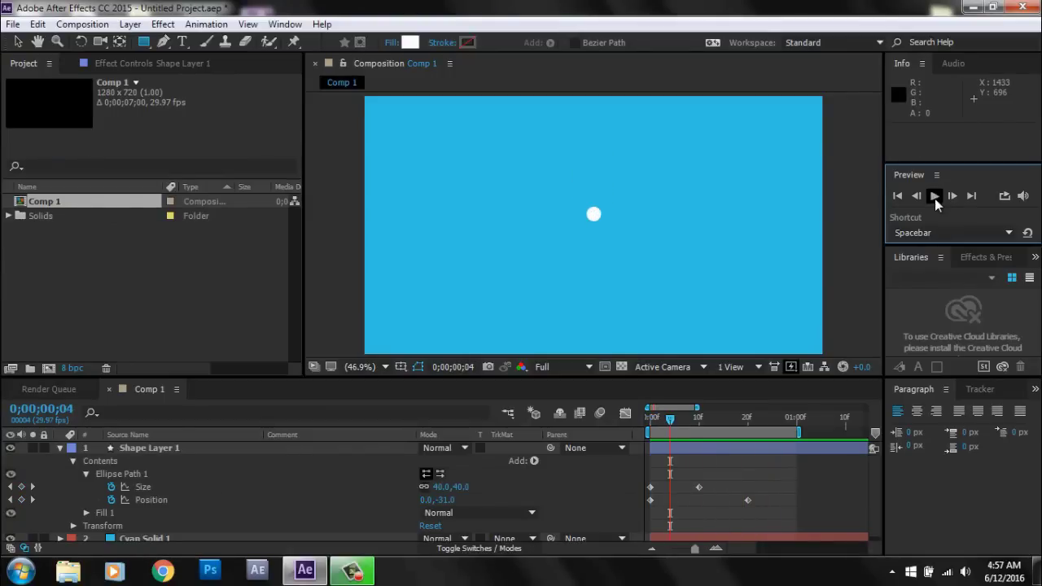
mouse_move(672, 426)
left_mouse_down()
mouse_move(649, 429)
mouse_move(701, 412)
mouse_move(748, 417)
left_mouse_up()
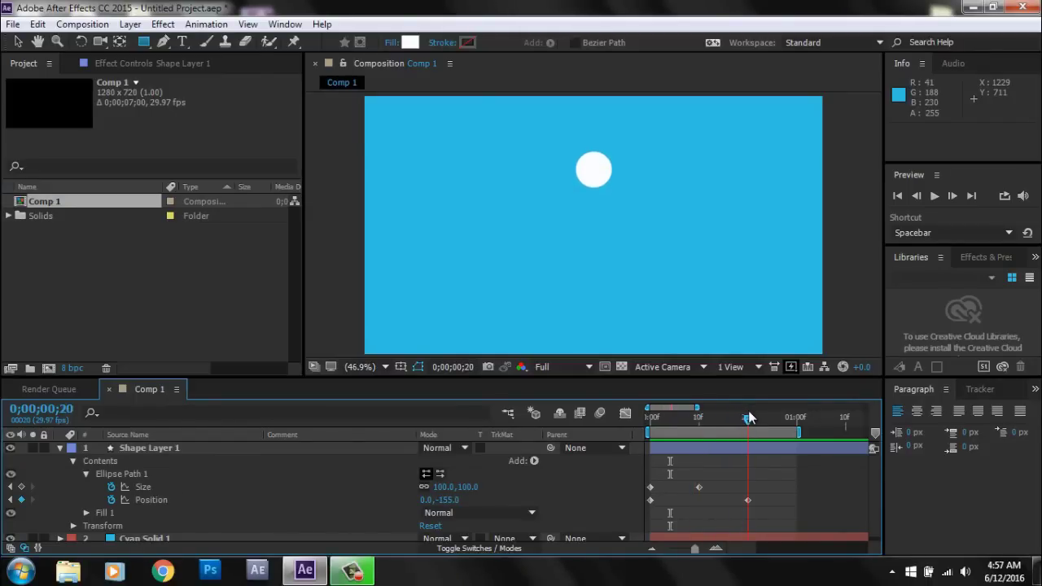
Set the ellipse Size to 0,0 at frame 20 and preview the animation.
left_click(467, 486)
type("0")
key("Return")
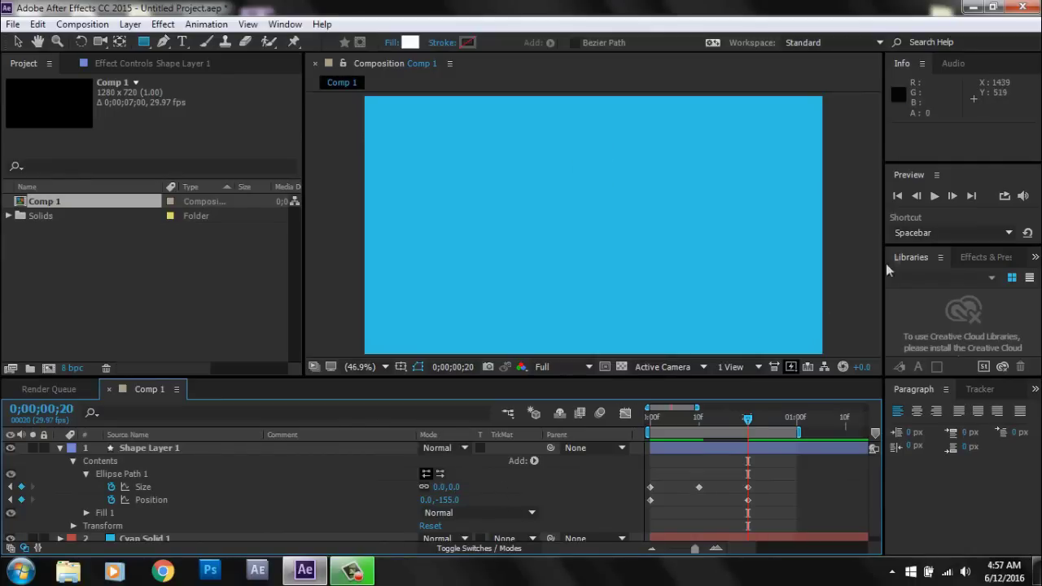
left_click(899, 196)
left_click(938, 200)
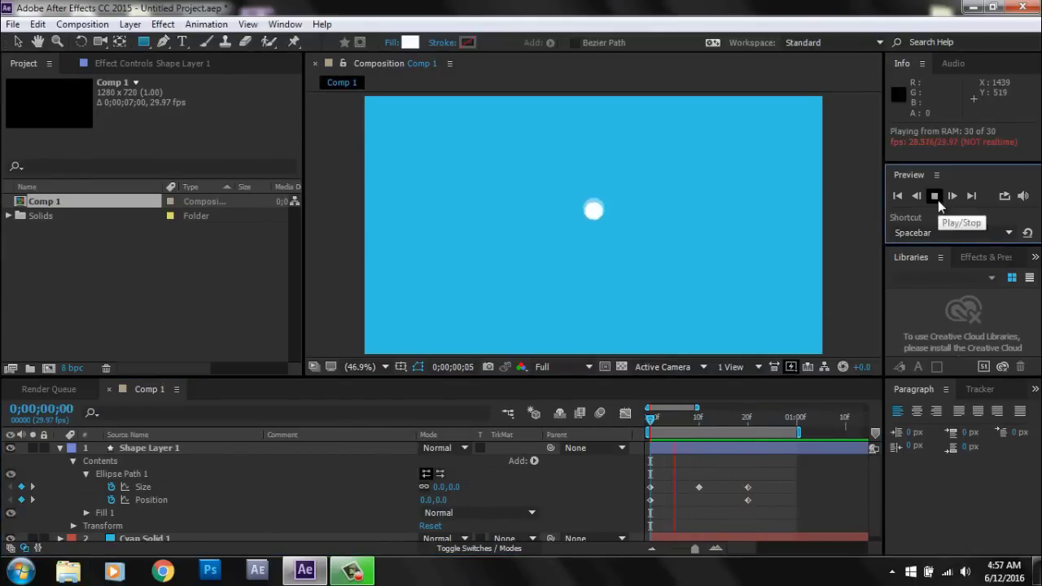
left_click(936, 199)
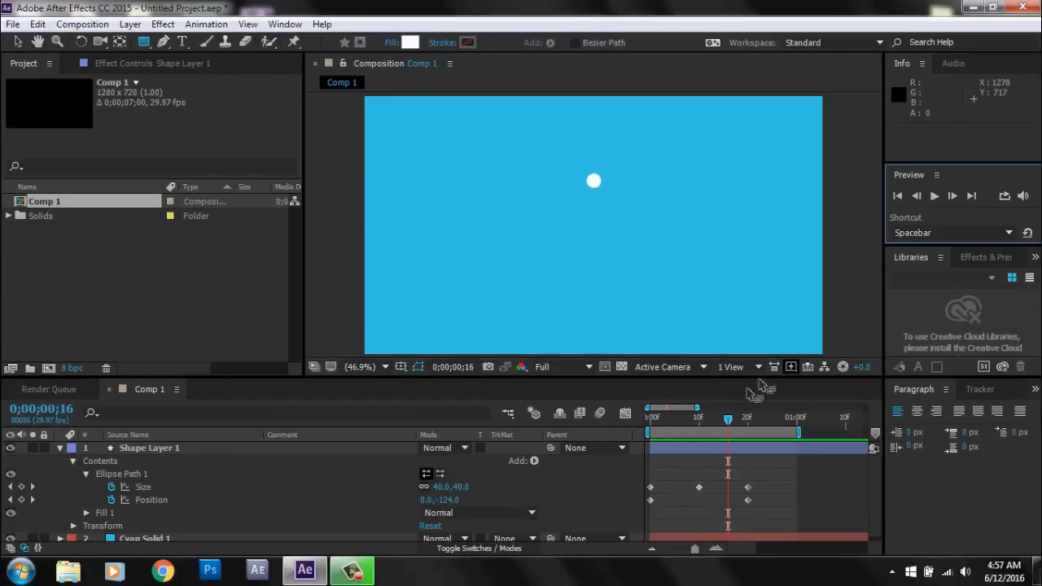
At frame 10, stretch the ellipse Size taller to 100 by 197.
left_click(698, 420)
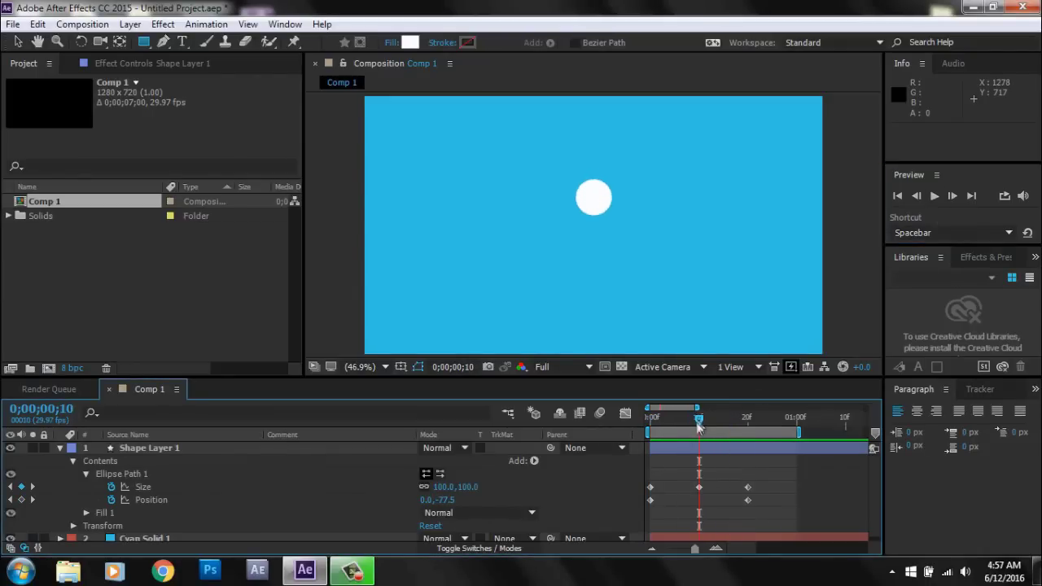
left_click(161, 488)
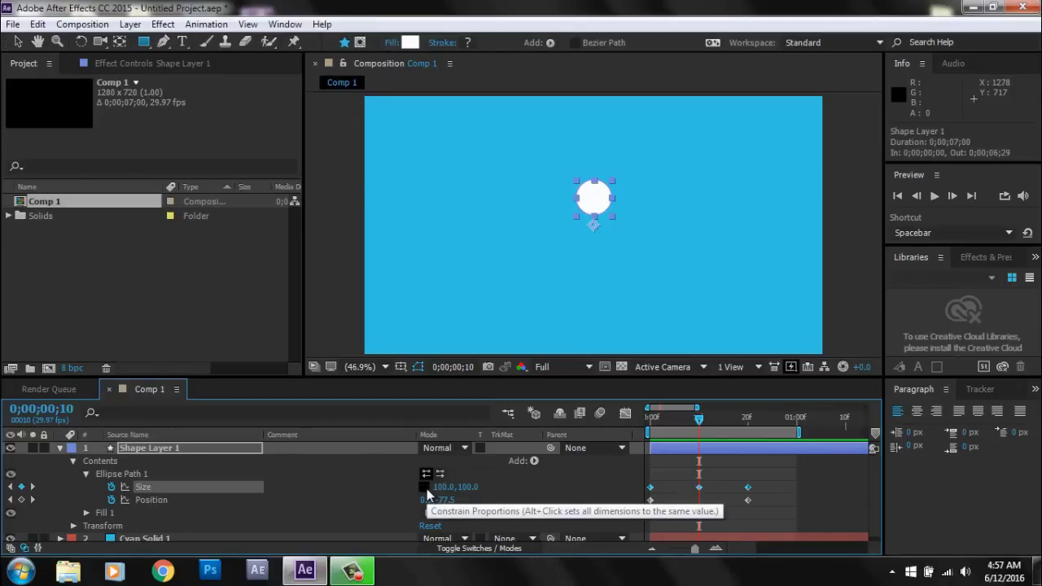
left_click_drag(465, 488, 522, 473)
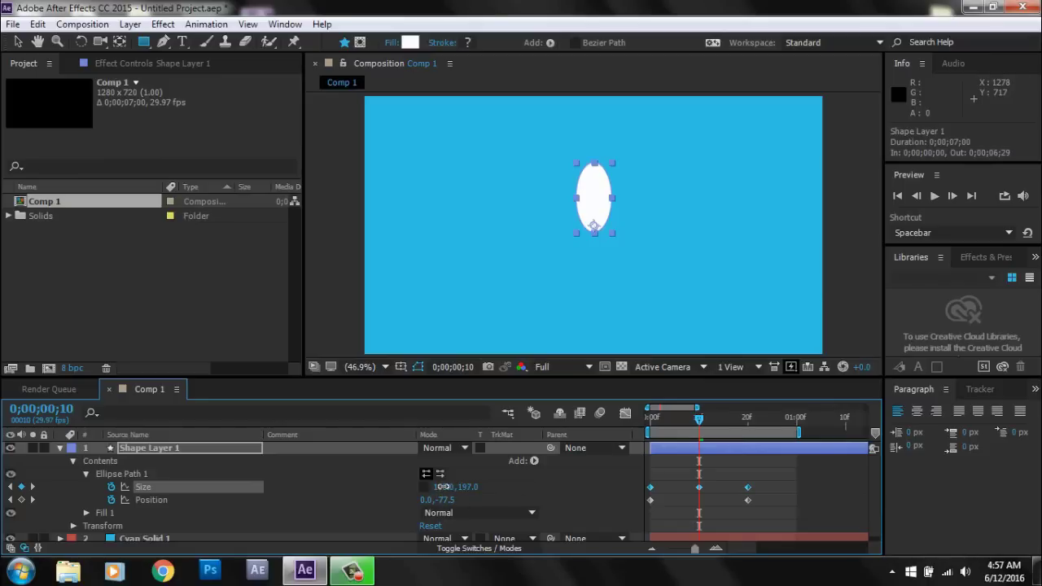
Narrow the frame-10 ellipse Size to 16 by 197, a thin petal.
left_click_drag(440, 486, 396, 492)
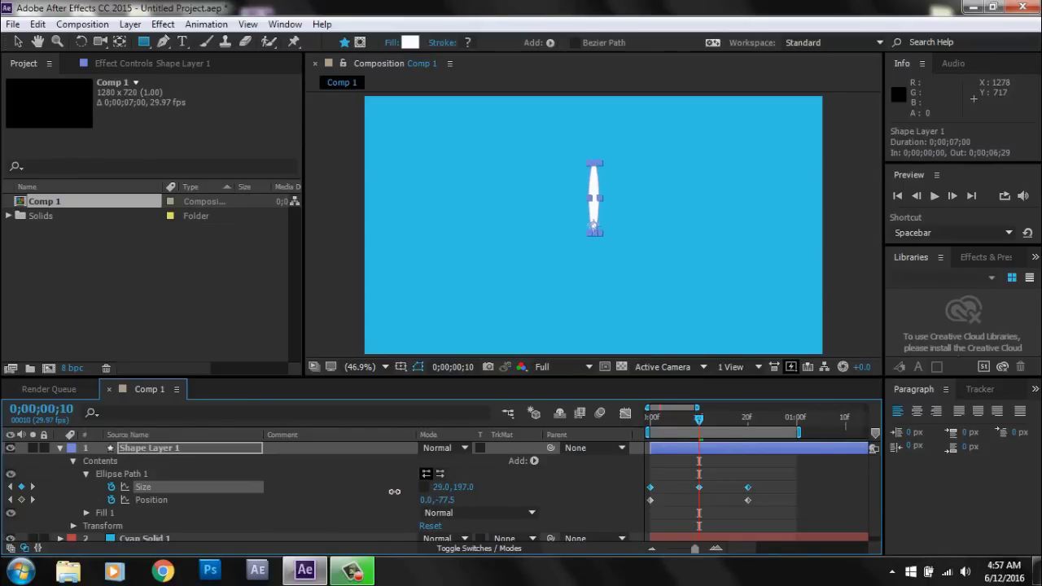
left_click_drag(392, 491, 390, 492)
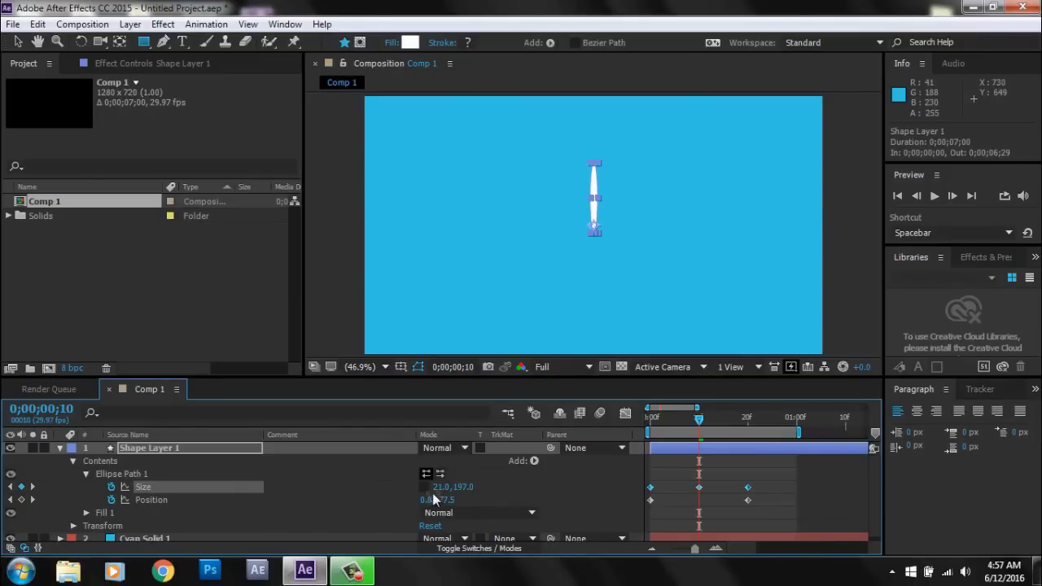
left_click_drag(435, 489, 434, 488)
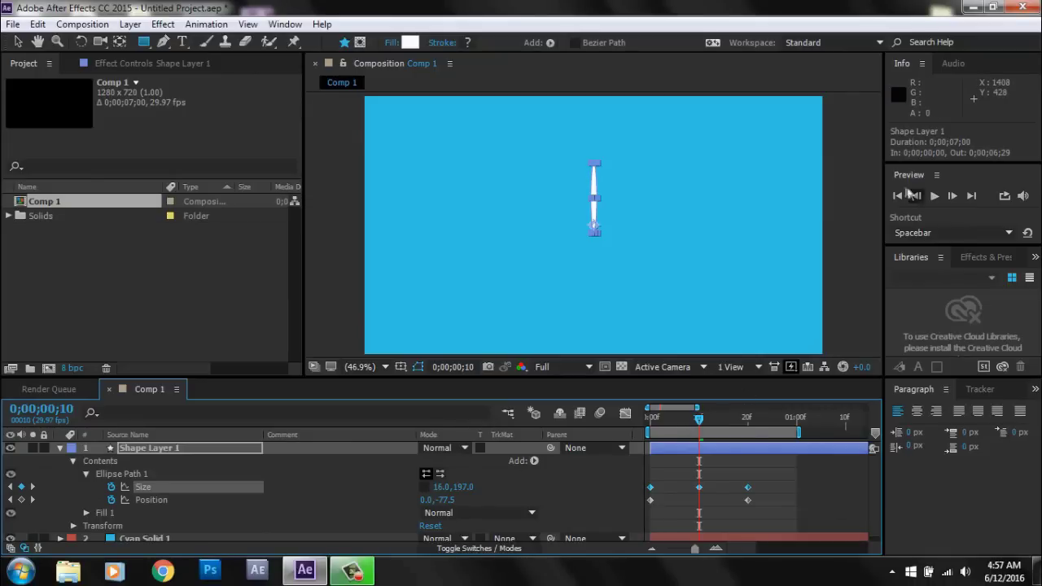
Preview the petal animation from the start, then return to frame 10.
left_click(897, 196)
left_click(935, 200)
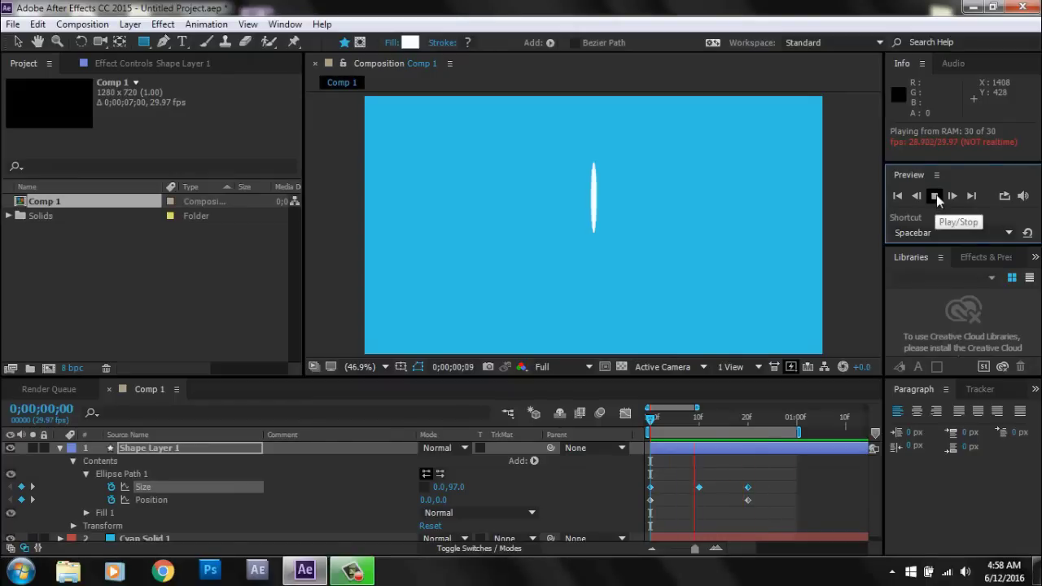
left_click(593, 226)
left_click(698, 422)
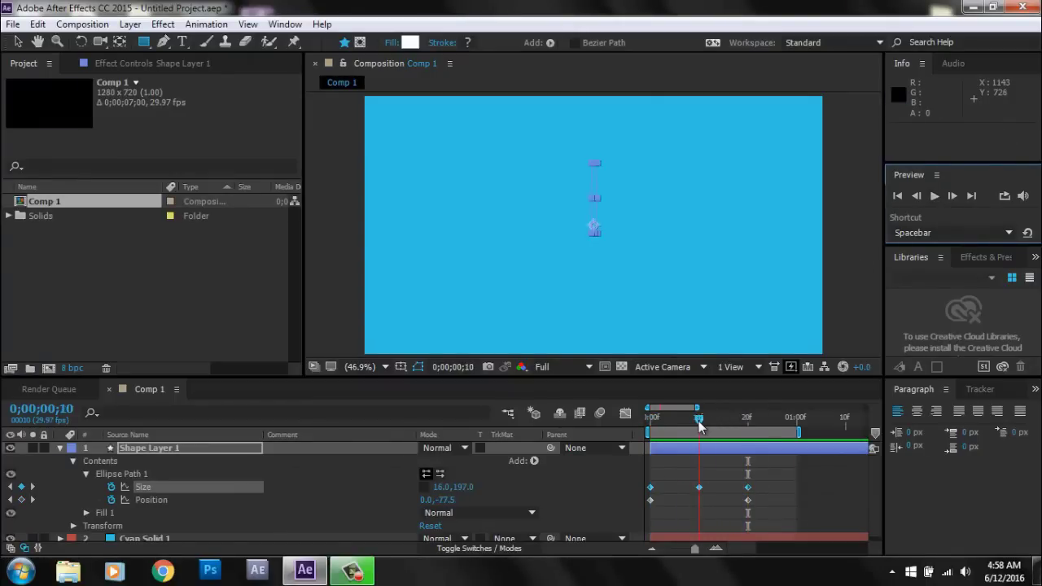
Add a Repeater to the ellipse shape layer.
left_click(535, 462)
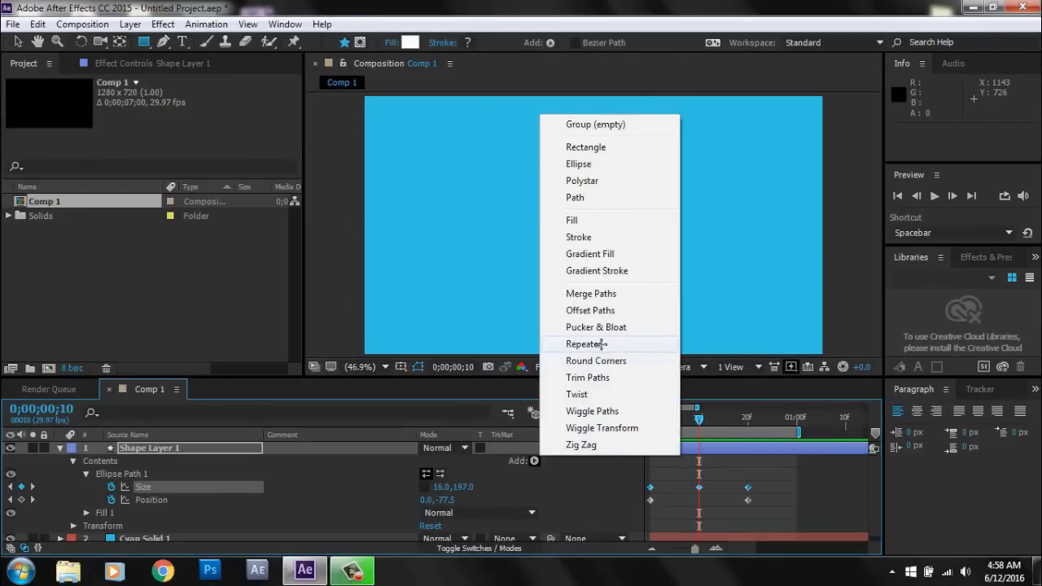
left_click(601, 345)
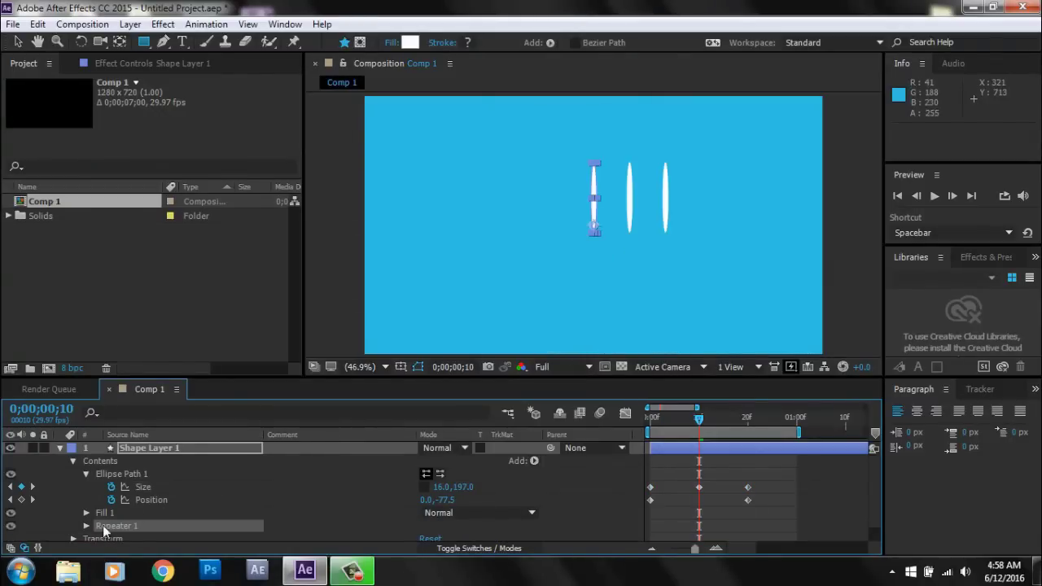
scroll(120, 516, "down", 1)
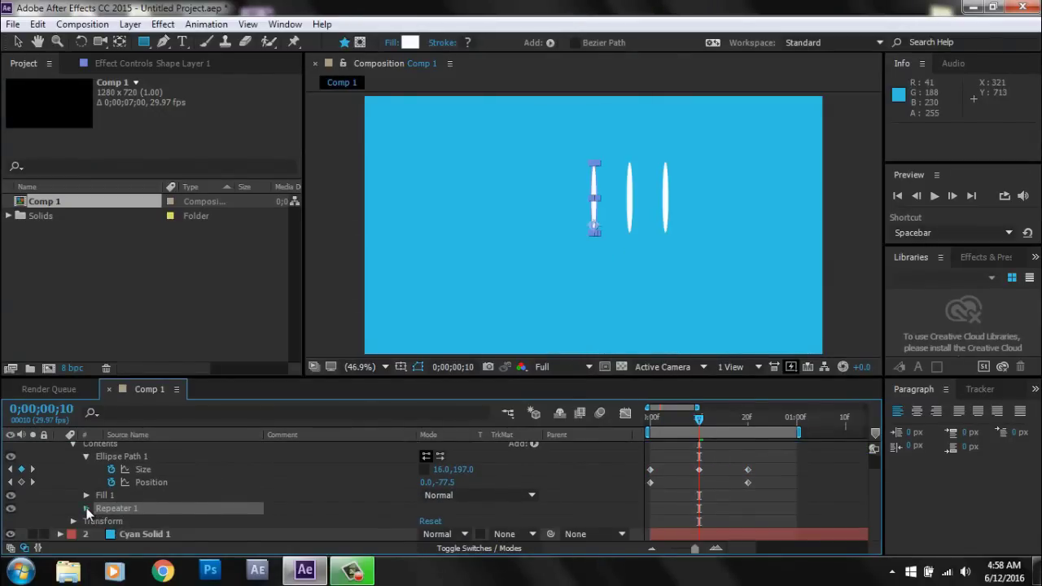
Set the Repeater 1 transform Position offset to 0,0 so the three copies overlap.
left_click(87, 508)
scroll(89, 508, "down", 3)
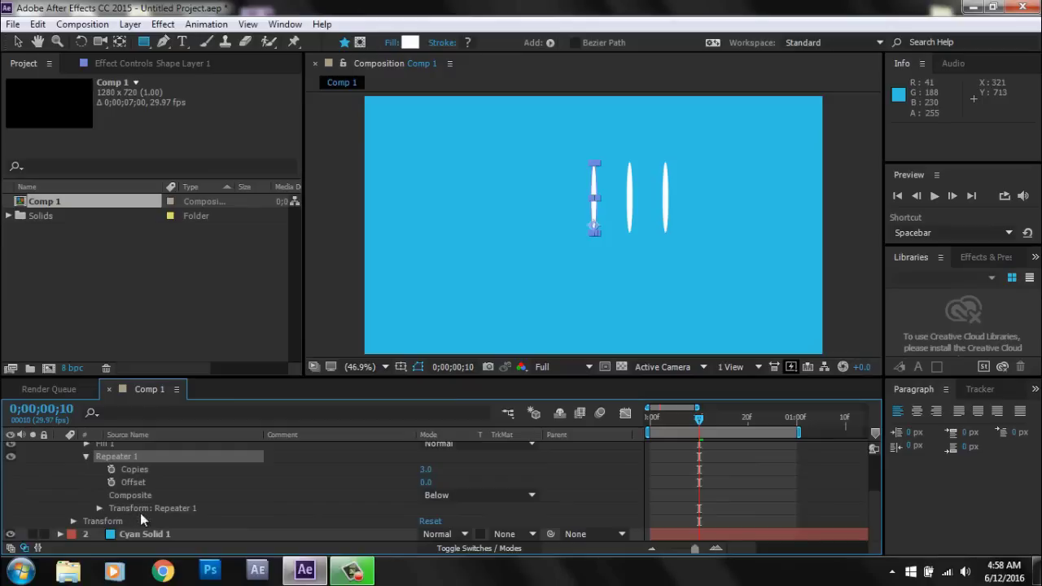
left_click(99, 507)
scroll(99, 507, "down", 3)
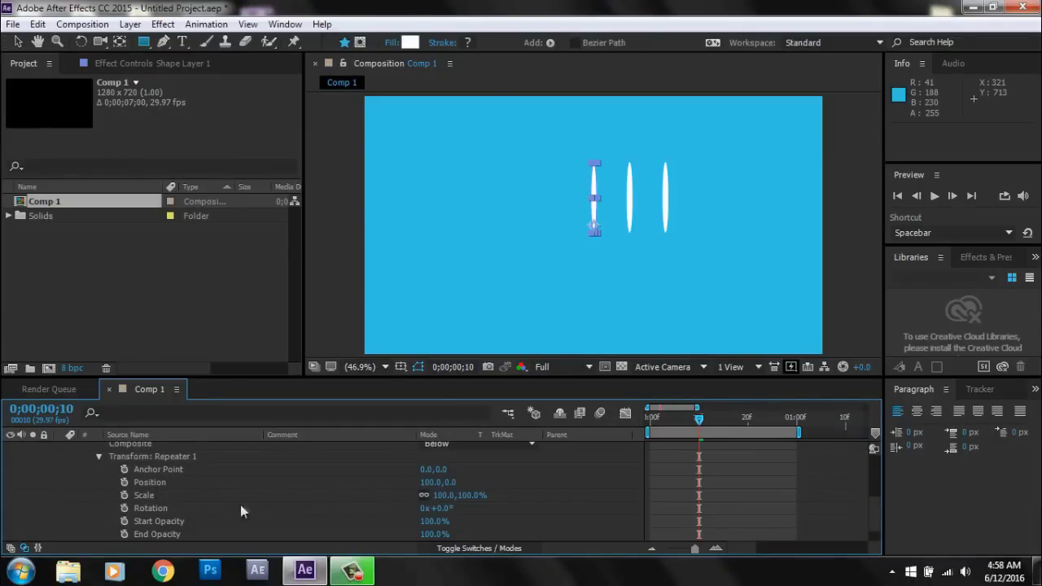
left_click(183, 480)
left_click(430, 483)
type("0")
left_click(498, 484)
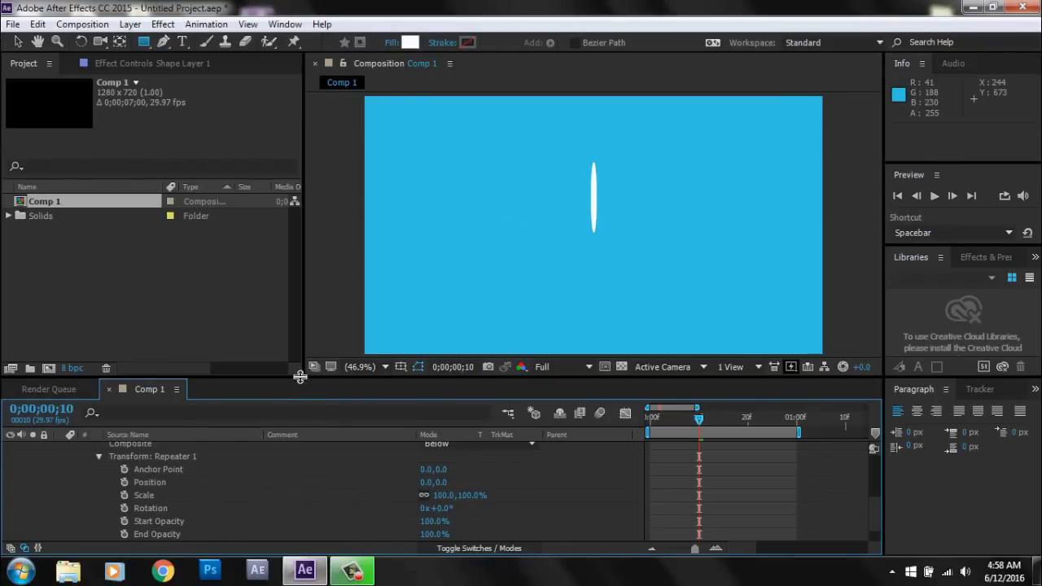
Drive Repeater Rotation with the expression 360/content("Repeater 1").copies, then enlarge the viewer.
left_click_drag(301, 377, 302, 323)
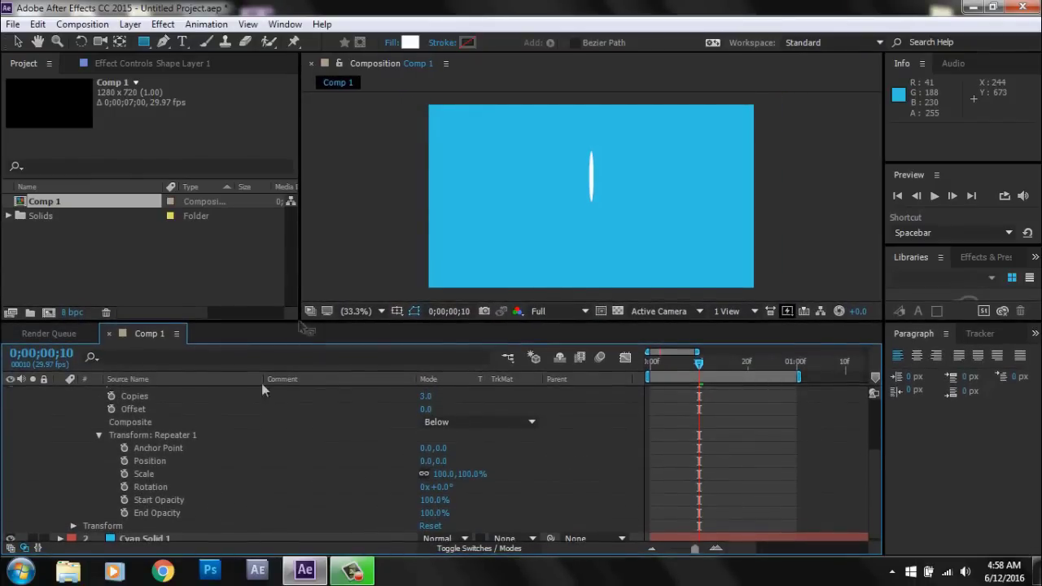
left_click(162, 487)
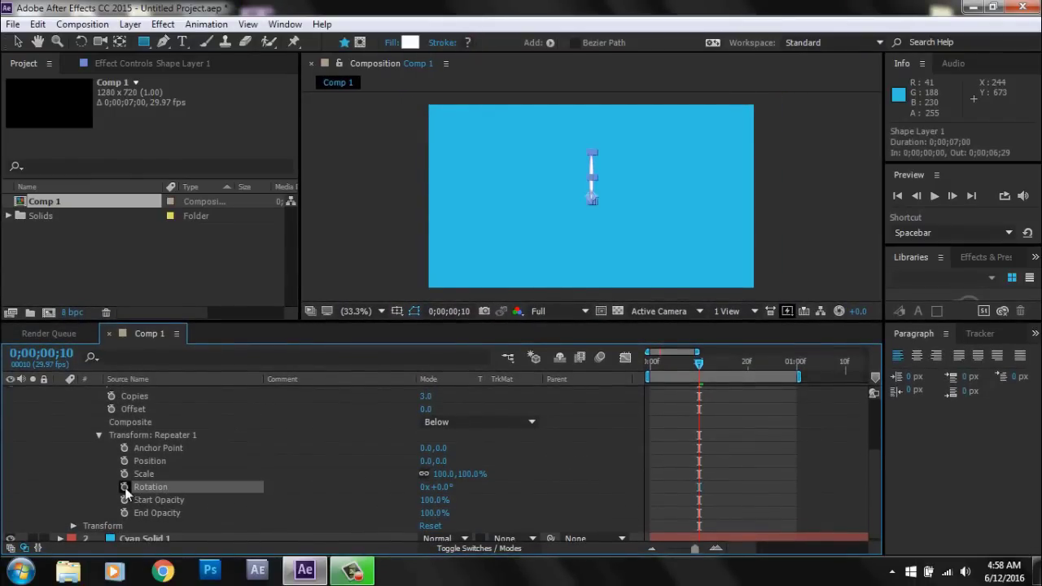
left_click(123, 487, "alt")
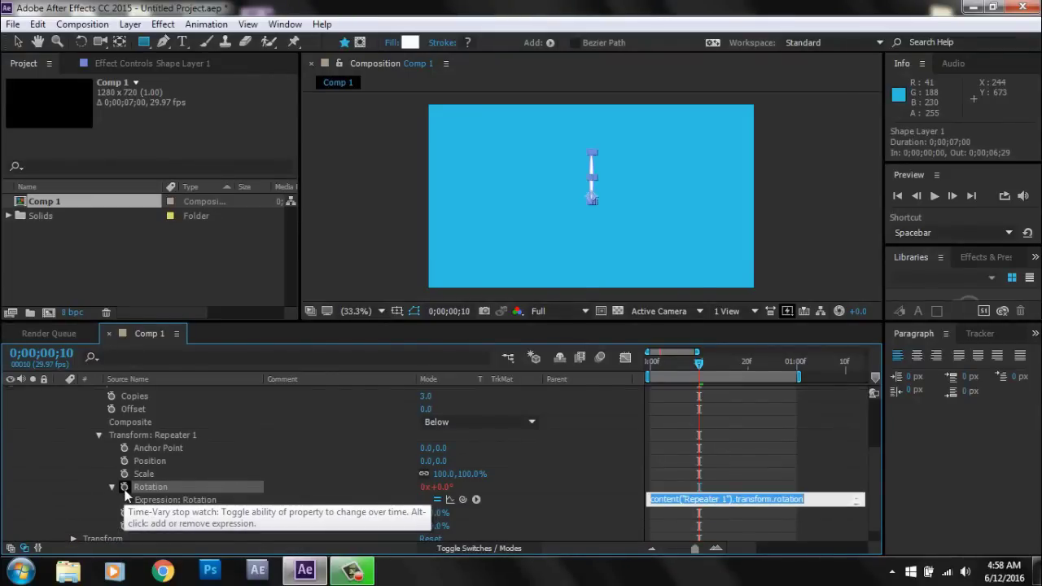
type("360/")
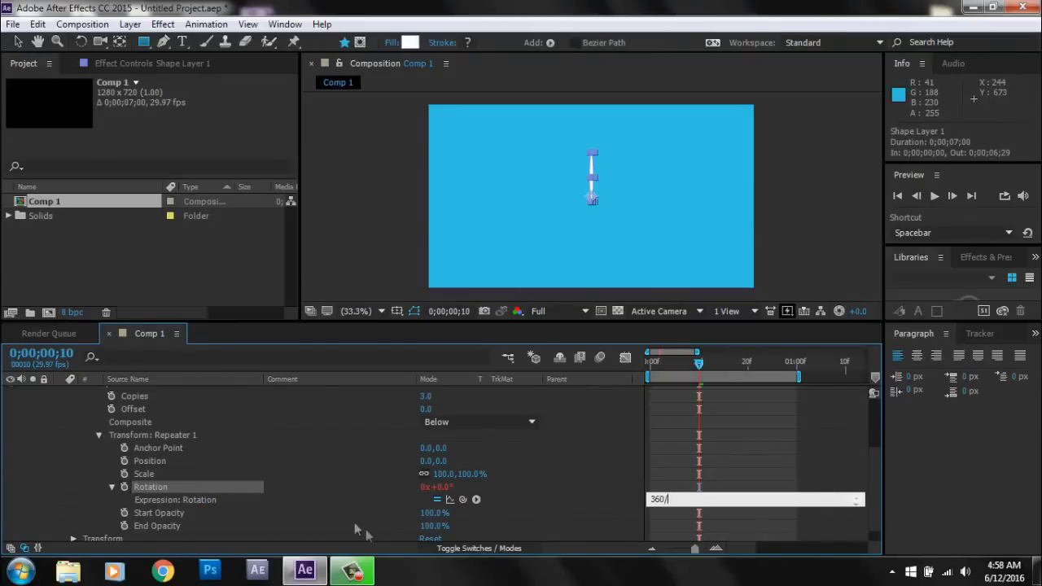
left_click_drag(462, 499, 172, 399)
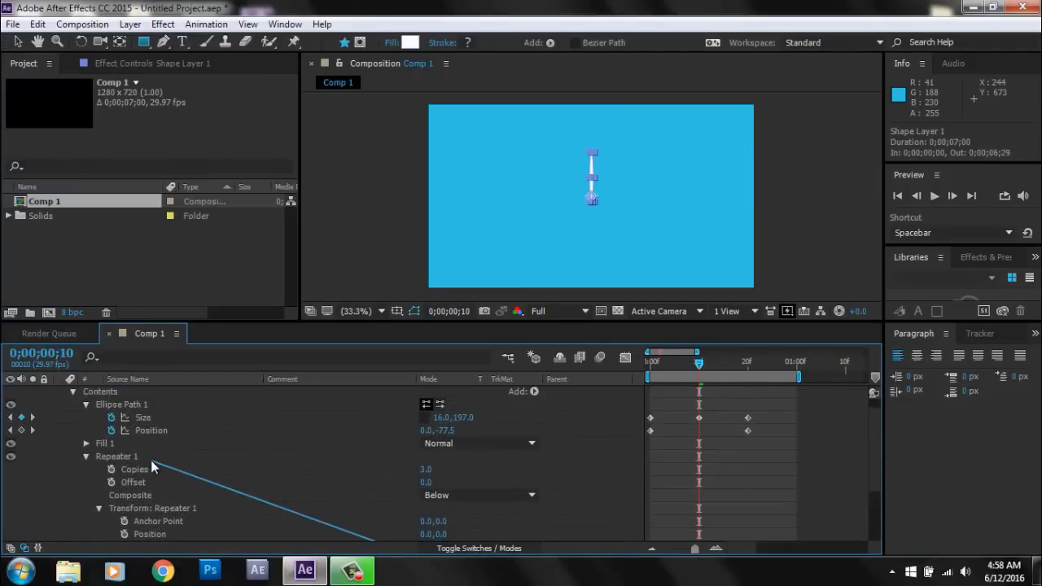
left_click_drag(173, 399, 151, 470)
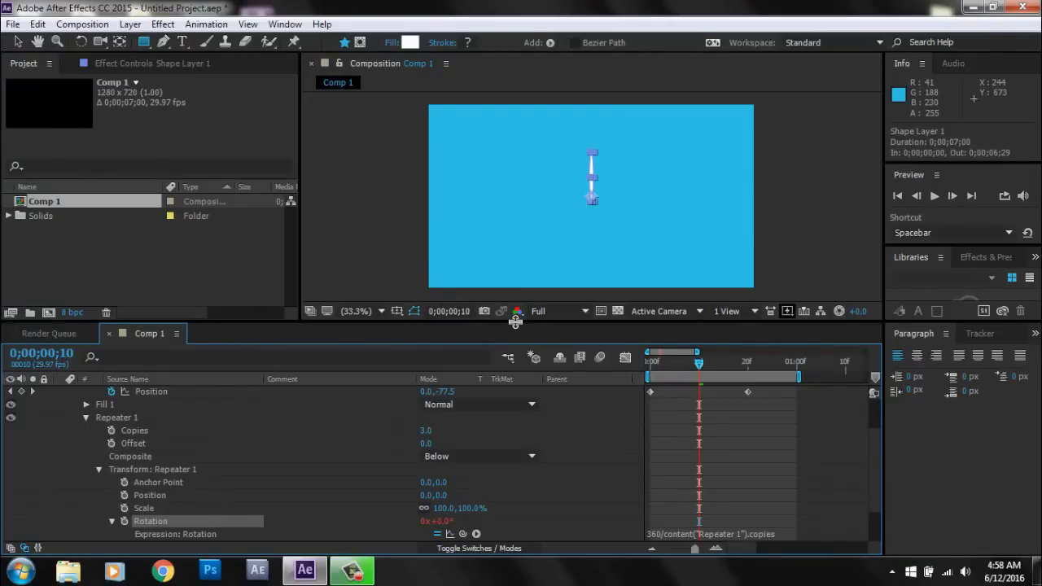
left_click_drag(511, 321, 563, 394)
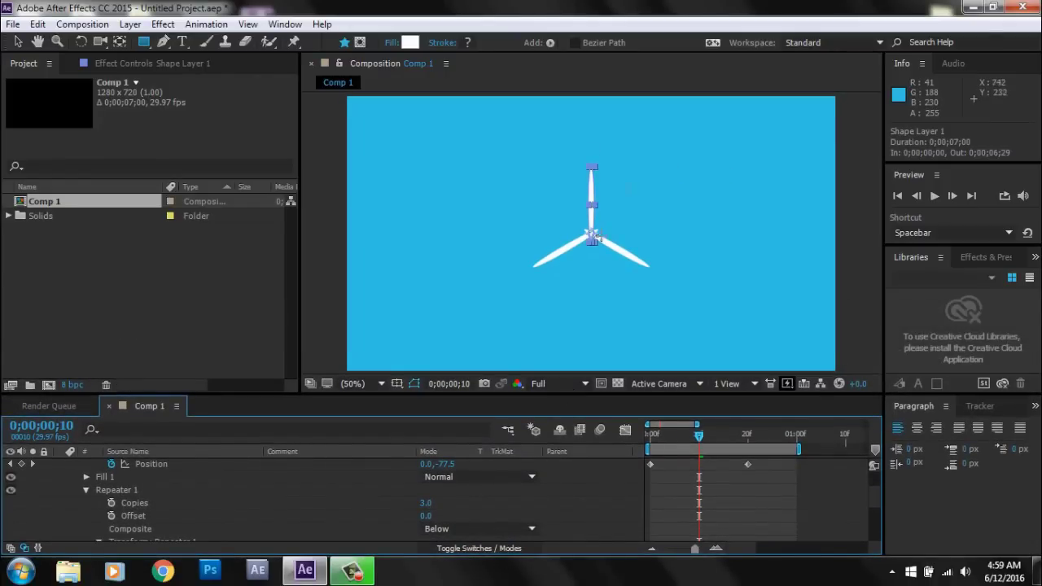
Raise Repeater 1 Copies to 18 and preview the starburst from the first frame.
left_click(707, 436)
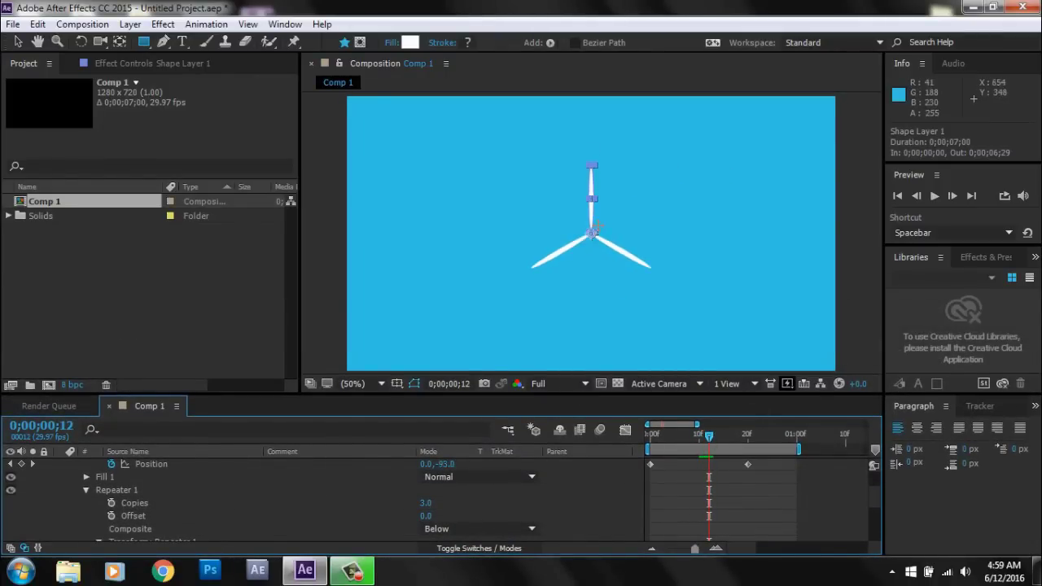
left_click(155, 503)
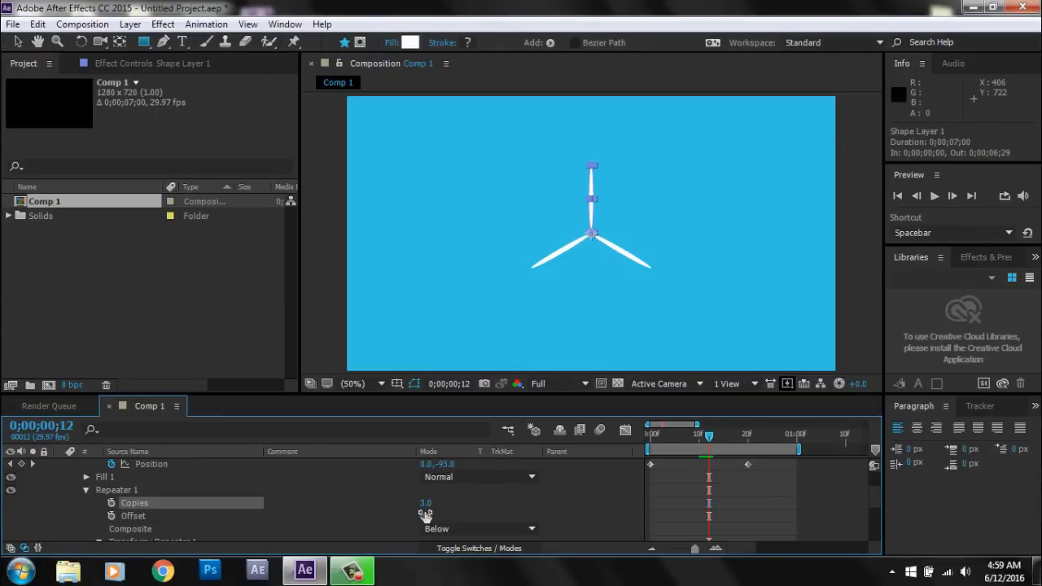
mouse_move(426, 503)
left_mouse_down()
mouse_move(445, 501)
mouse_move(428, 503)
left_mouse_up()
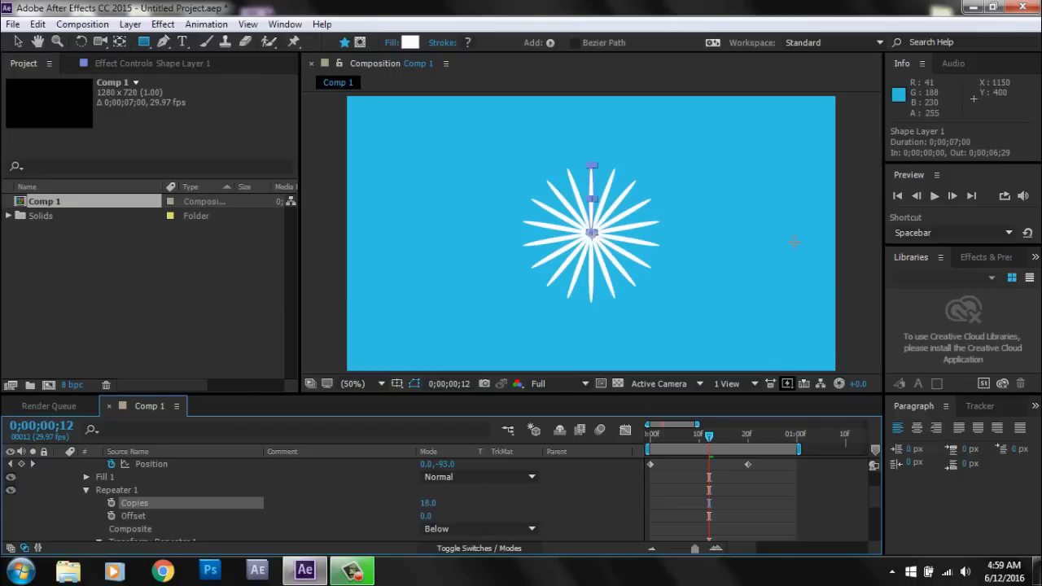
left_click(898, 196)
left_click(936, 196)
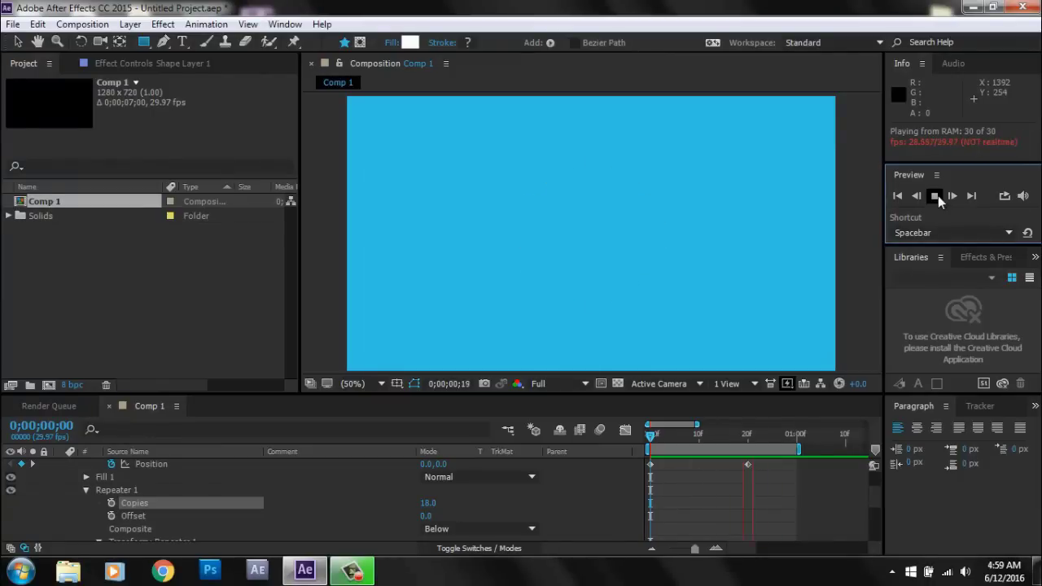
Stop the preview and duplicate Shape Layer 1 to create Shape Layer 2.
left_click(936, 196)
scroll(67, 533, "up", 2)
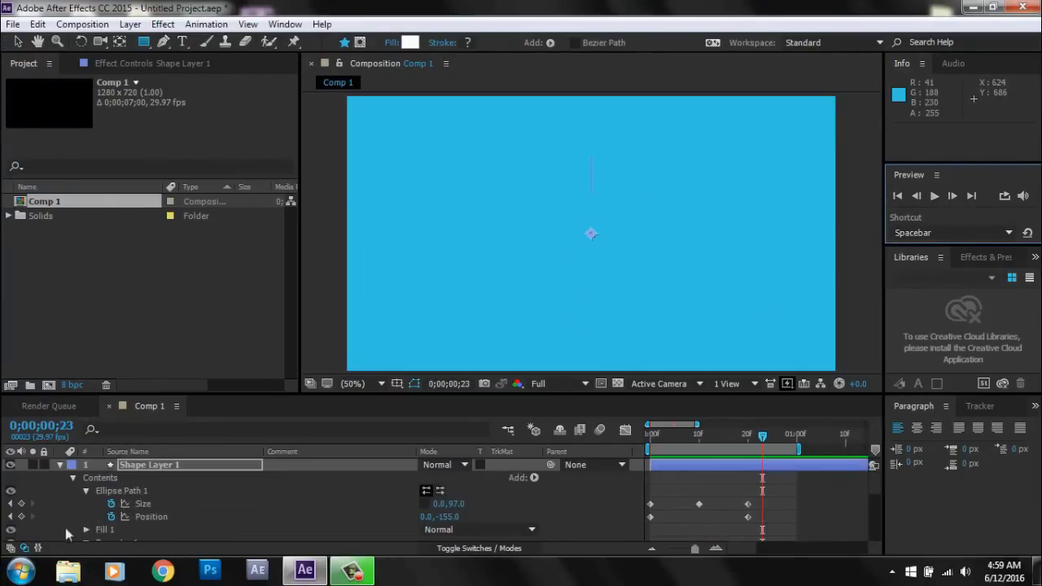
left_click(74, 477)
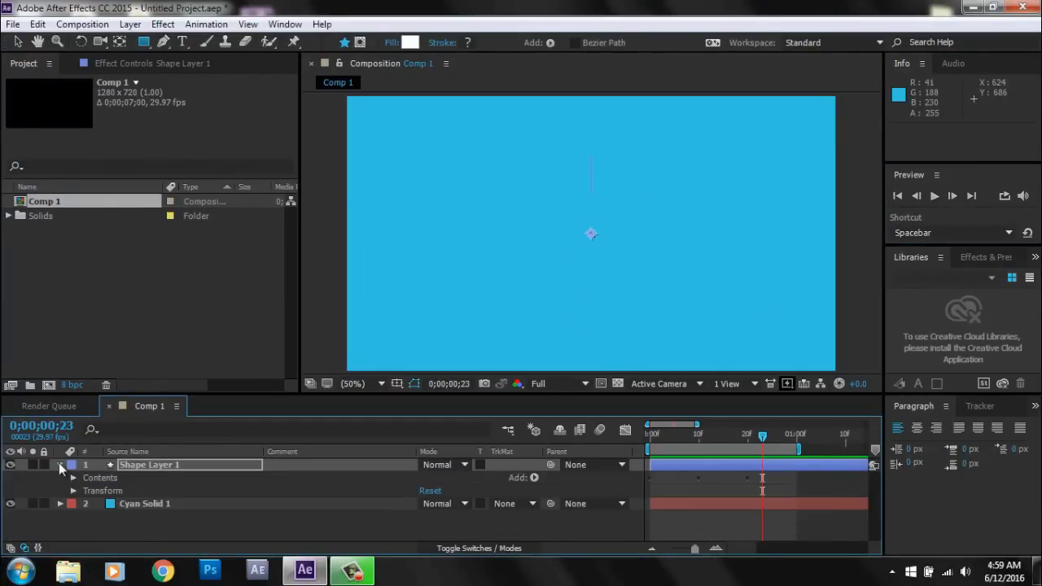
left_click(59, 464)
left_click(166, 465)
key("ctrl+d")
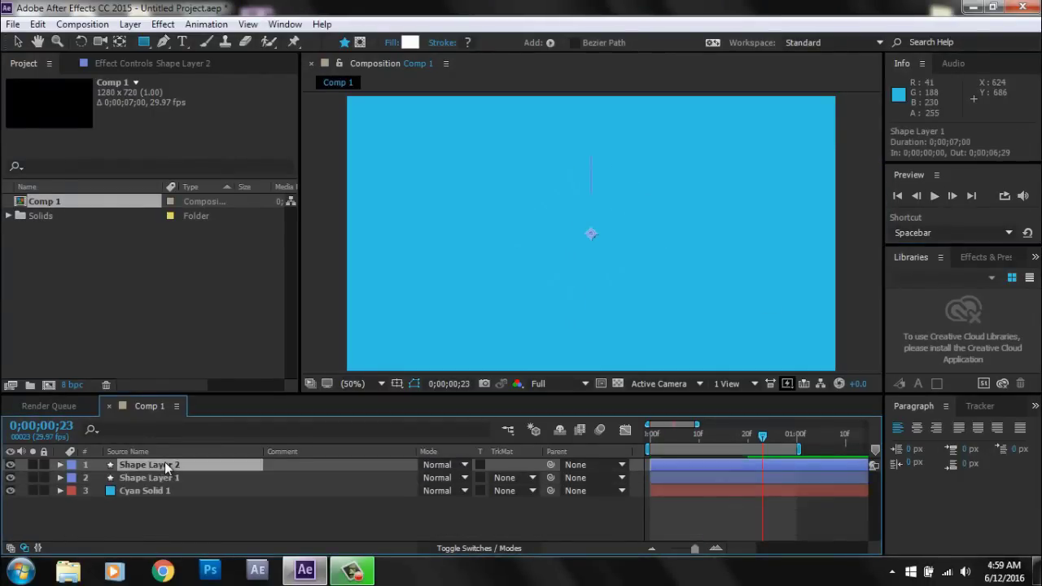
Shorten Shape Layer 2's petals to Size 16.0,110.0 at frame 10 and start it at frame 11.
left_click(61, 464)
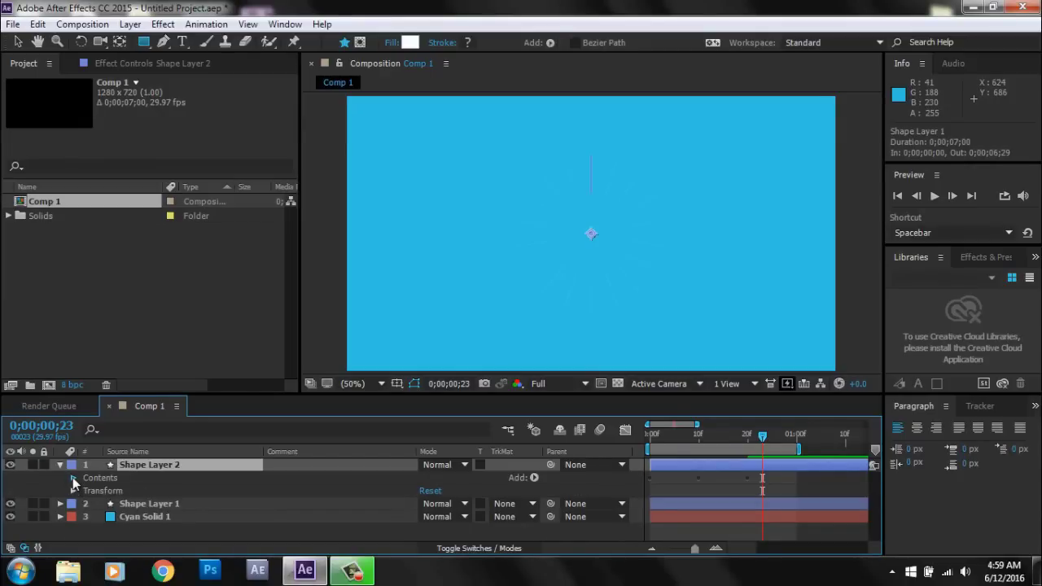
left_click(73, 477)
left_click(114, 494)
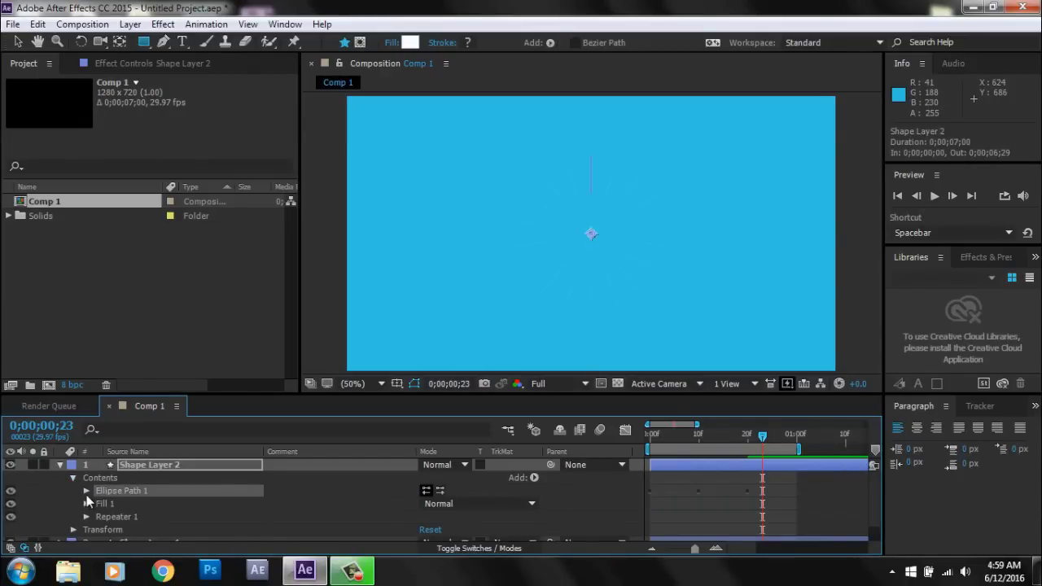
left_click(87, 491)
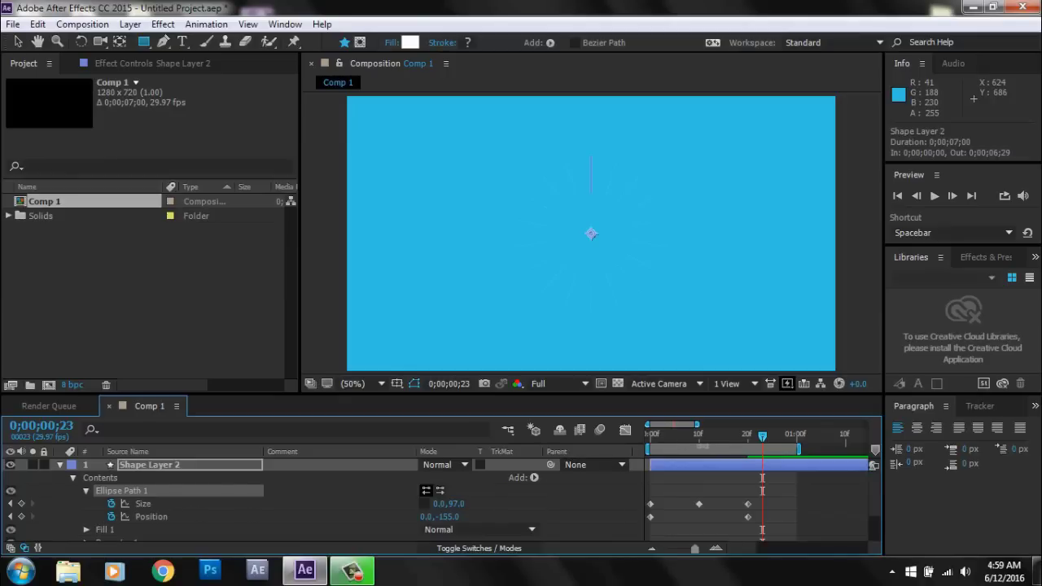
left_click(703, 437)
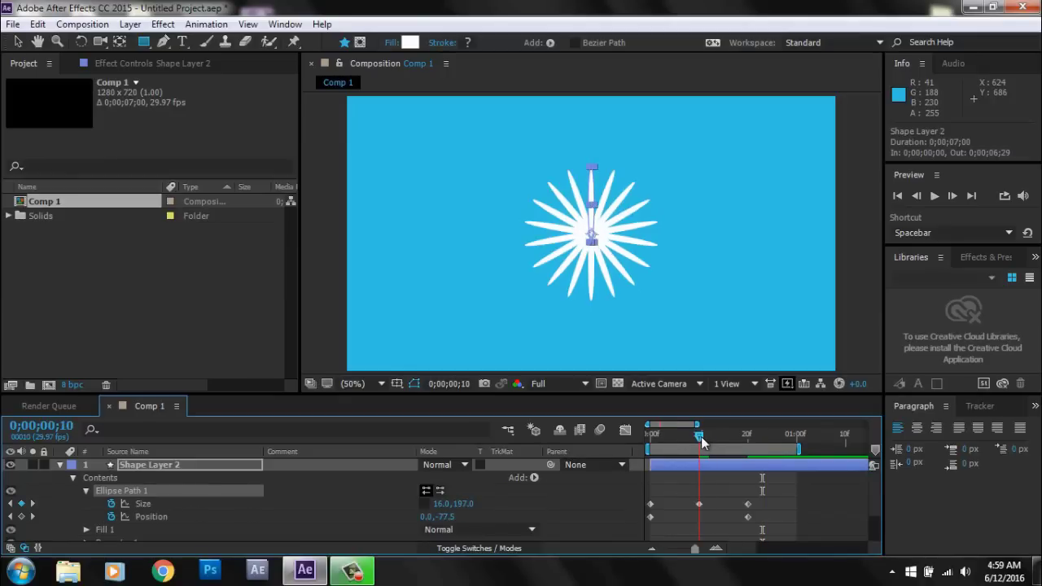
left_click(155, 503)
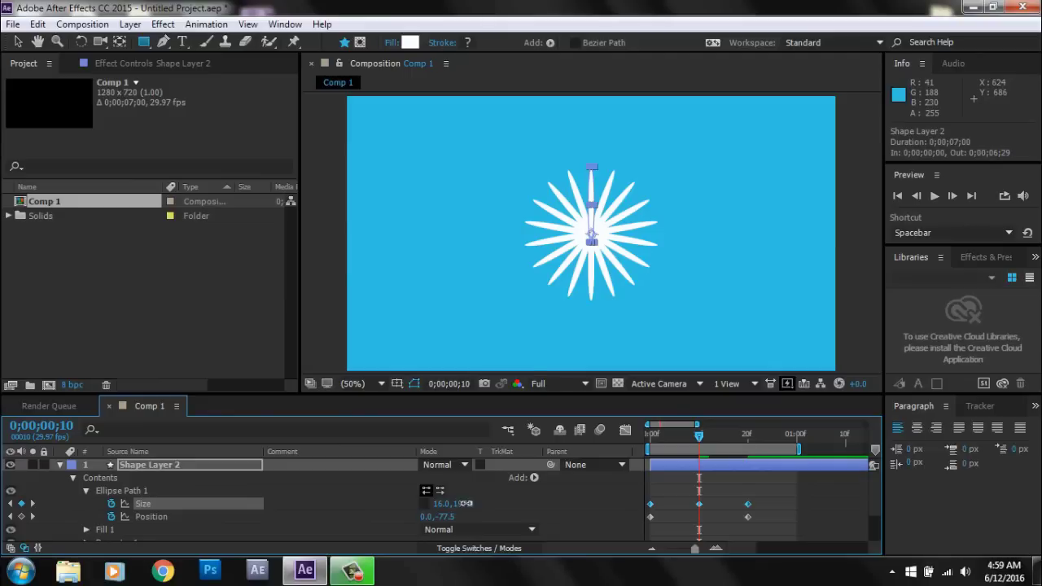
left_click_drag(461, 503, 406, 511)
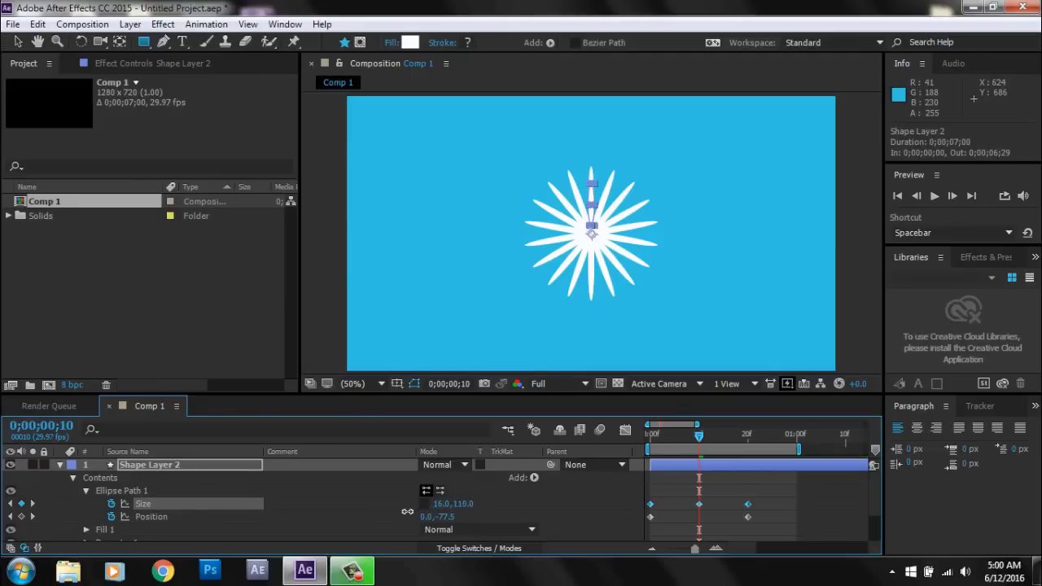
left_click_drag(664, 474, 715, 472)
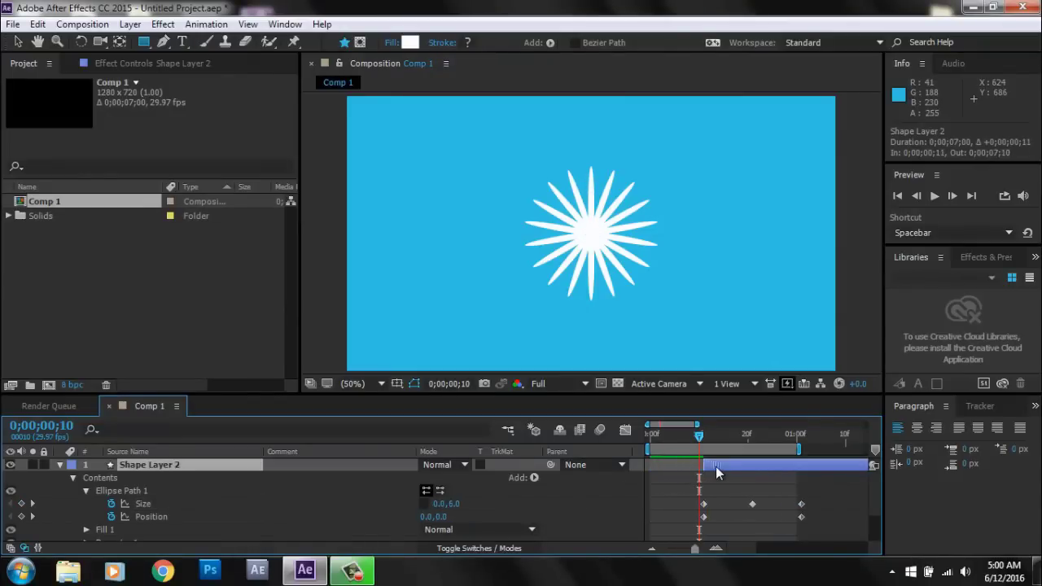
left_click(898, 196)
left_click(934, 196)
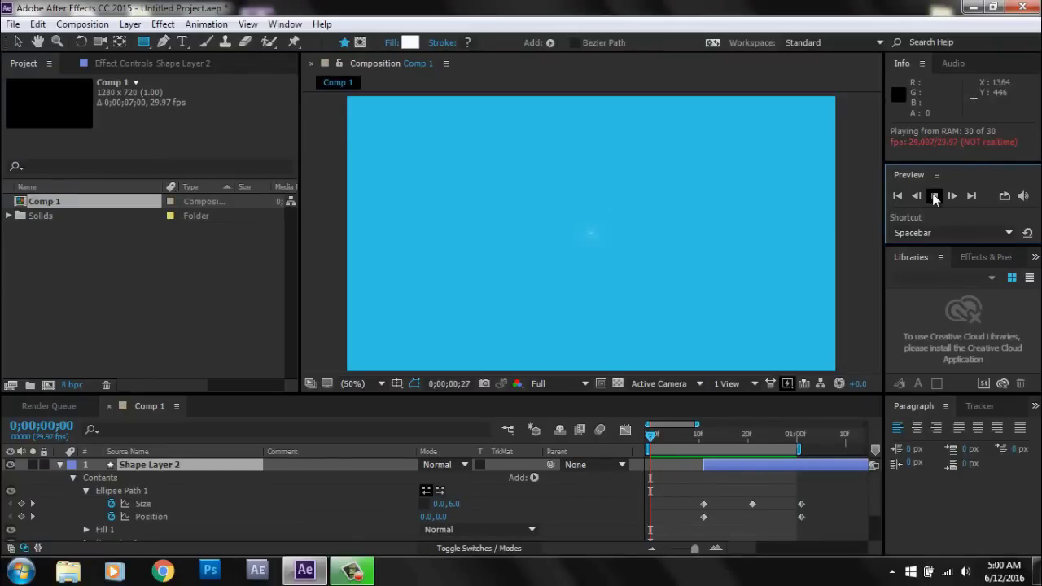
left_click(933, 198)
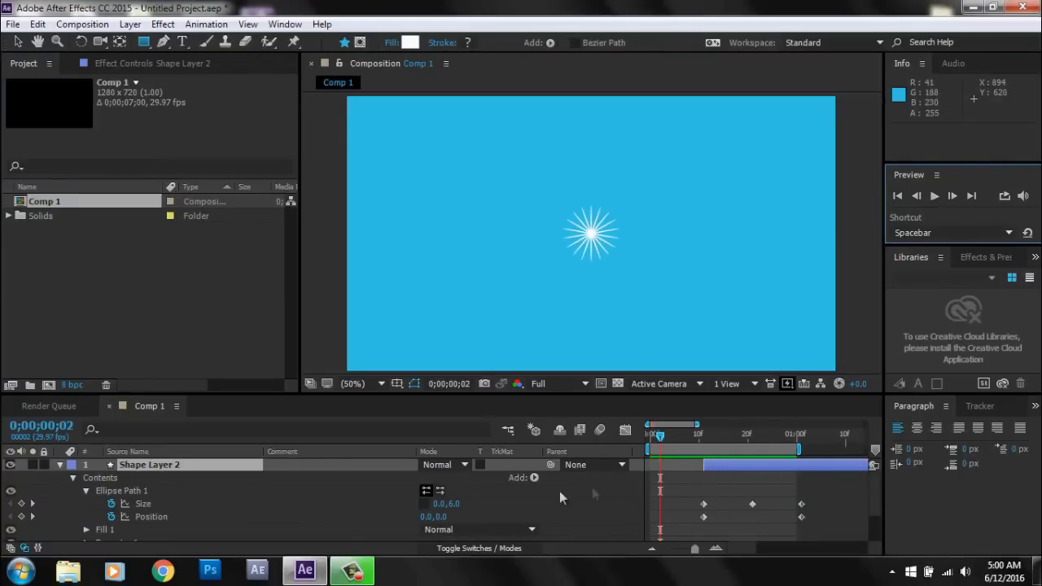
Widen Shape Layer 2's frame-21 Size keyframe to 21.0,122.0 and preview the animation.
left_click_drag(728, 434, 752, 434)
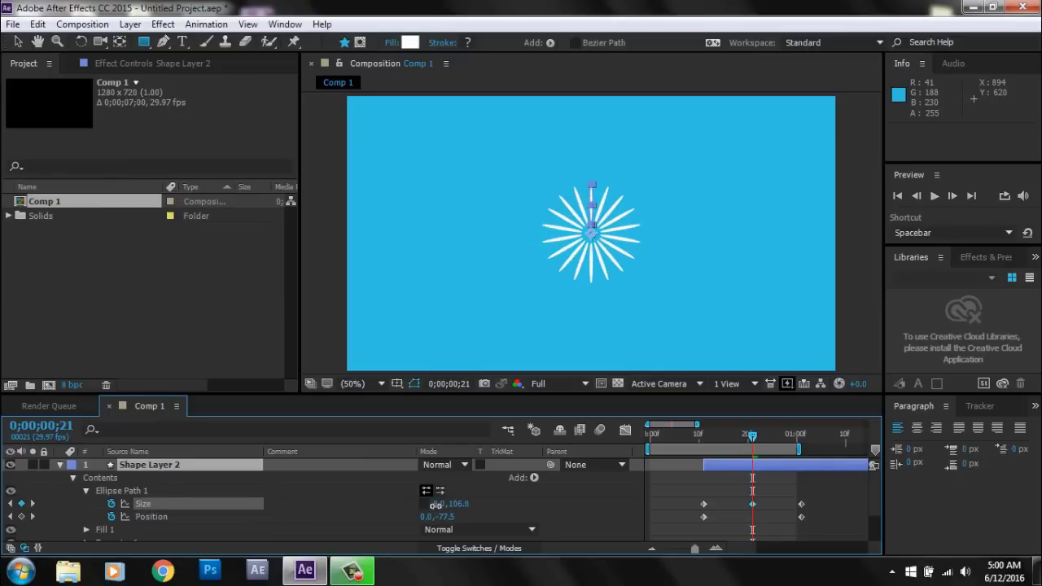
left_click_drag(443, 504, 444, 513)
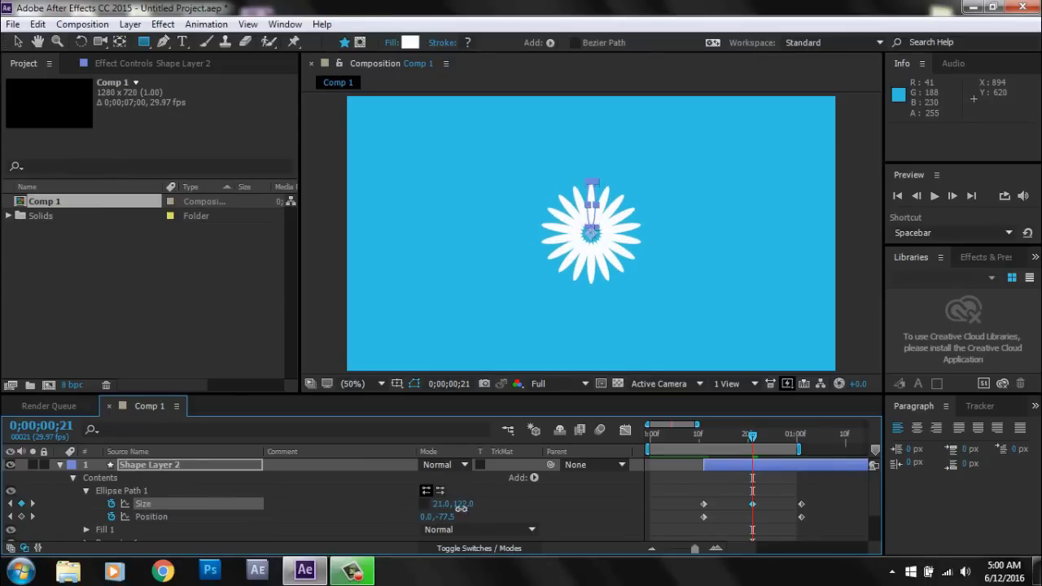
left_click(935, 201)
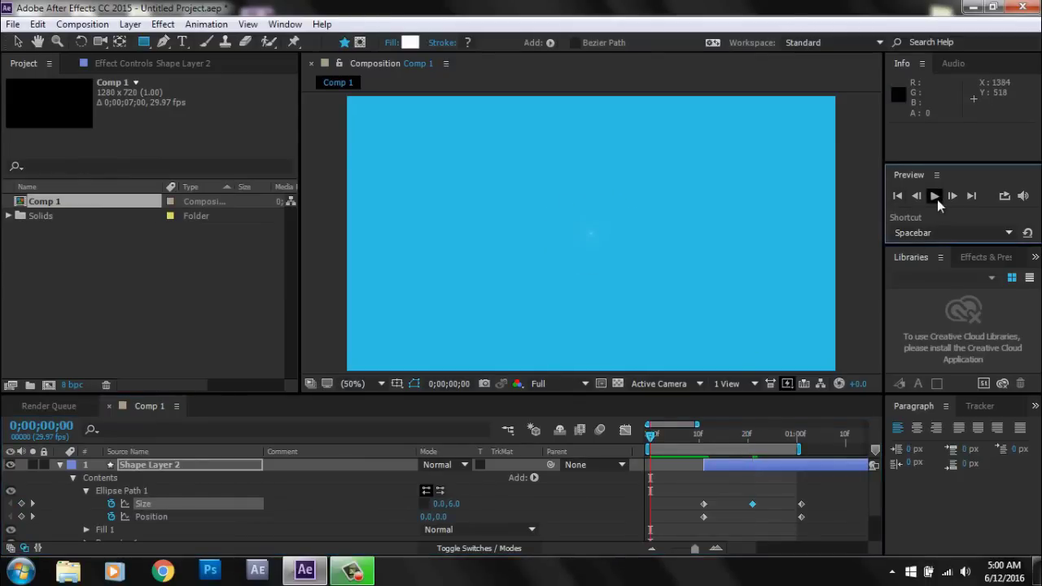